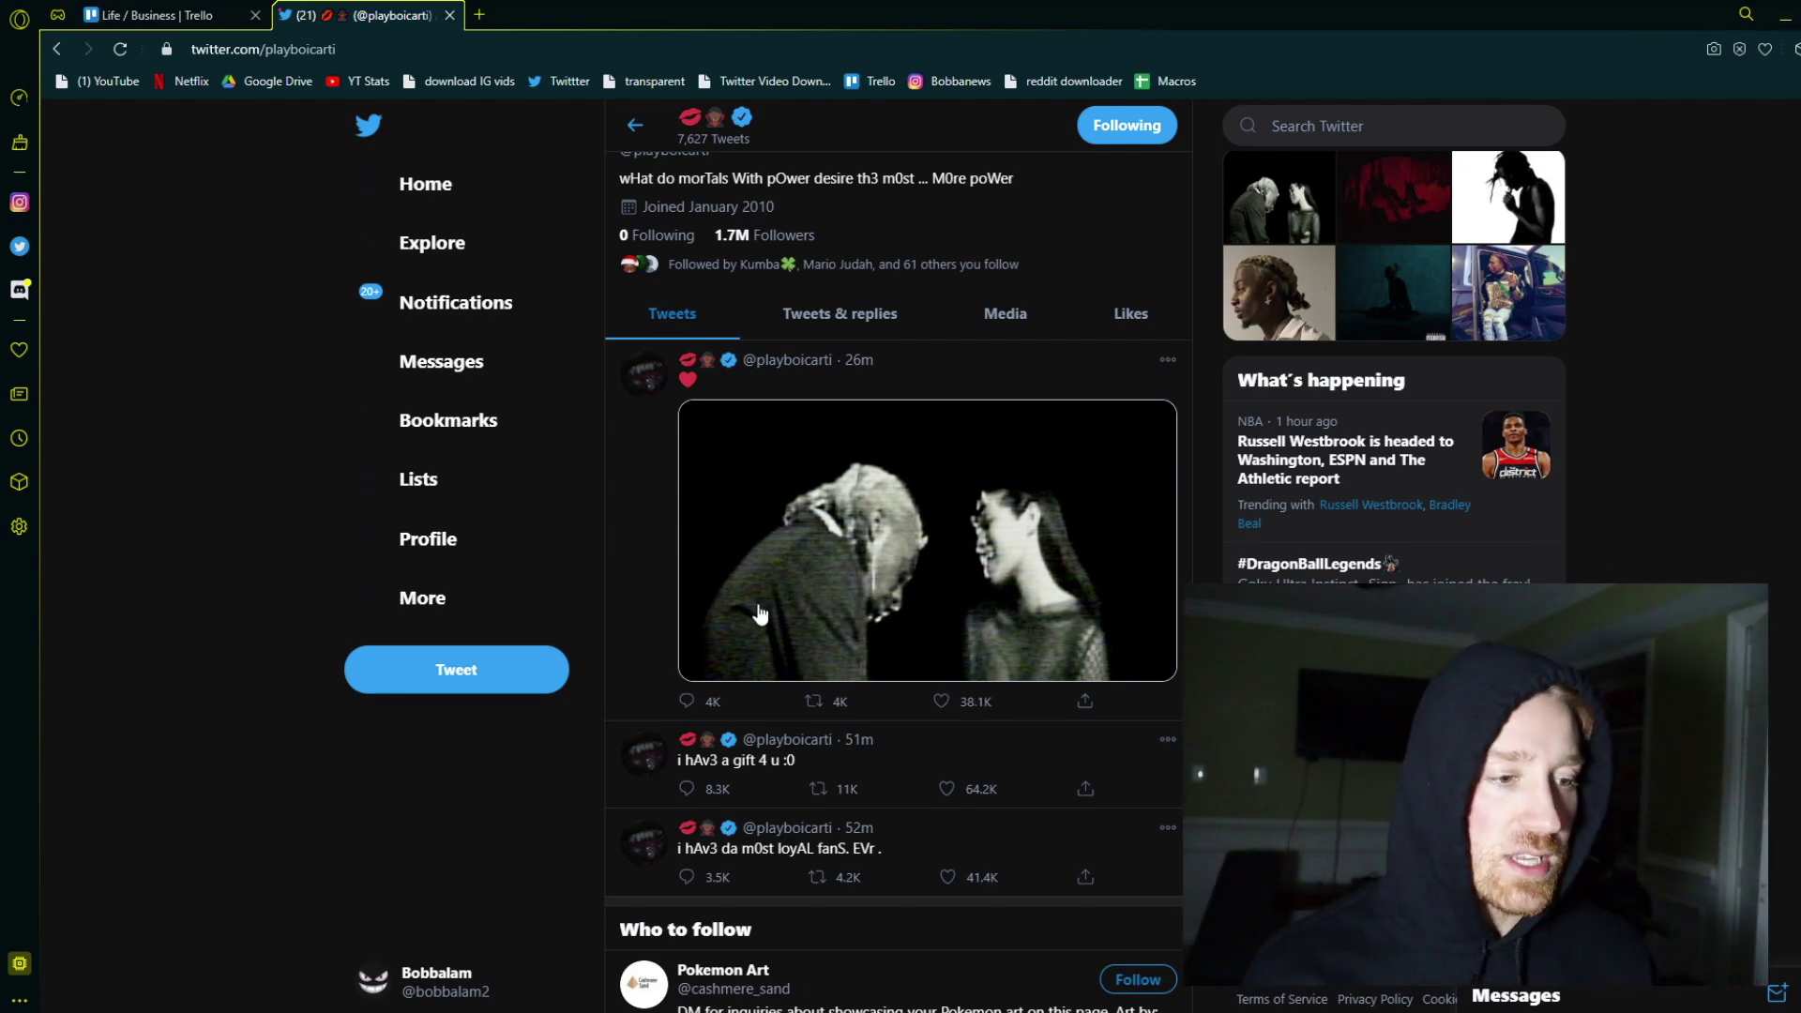
scroll(759, 612, "down", 3)
scroll(844, 590, "down", 3)
scroll(858, 536, "down", 2)
scroll(877, 570, "down", 2)
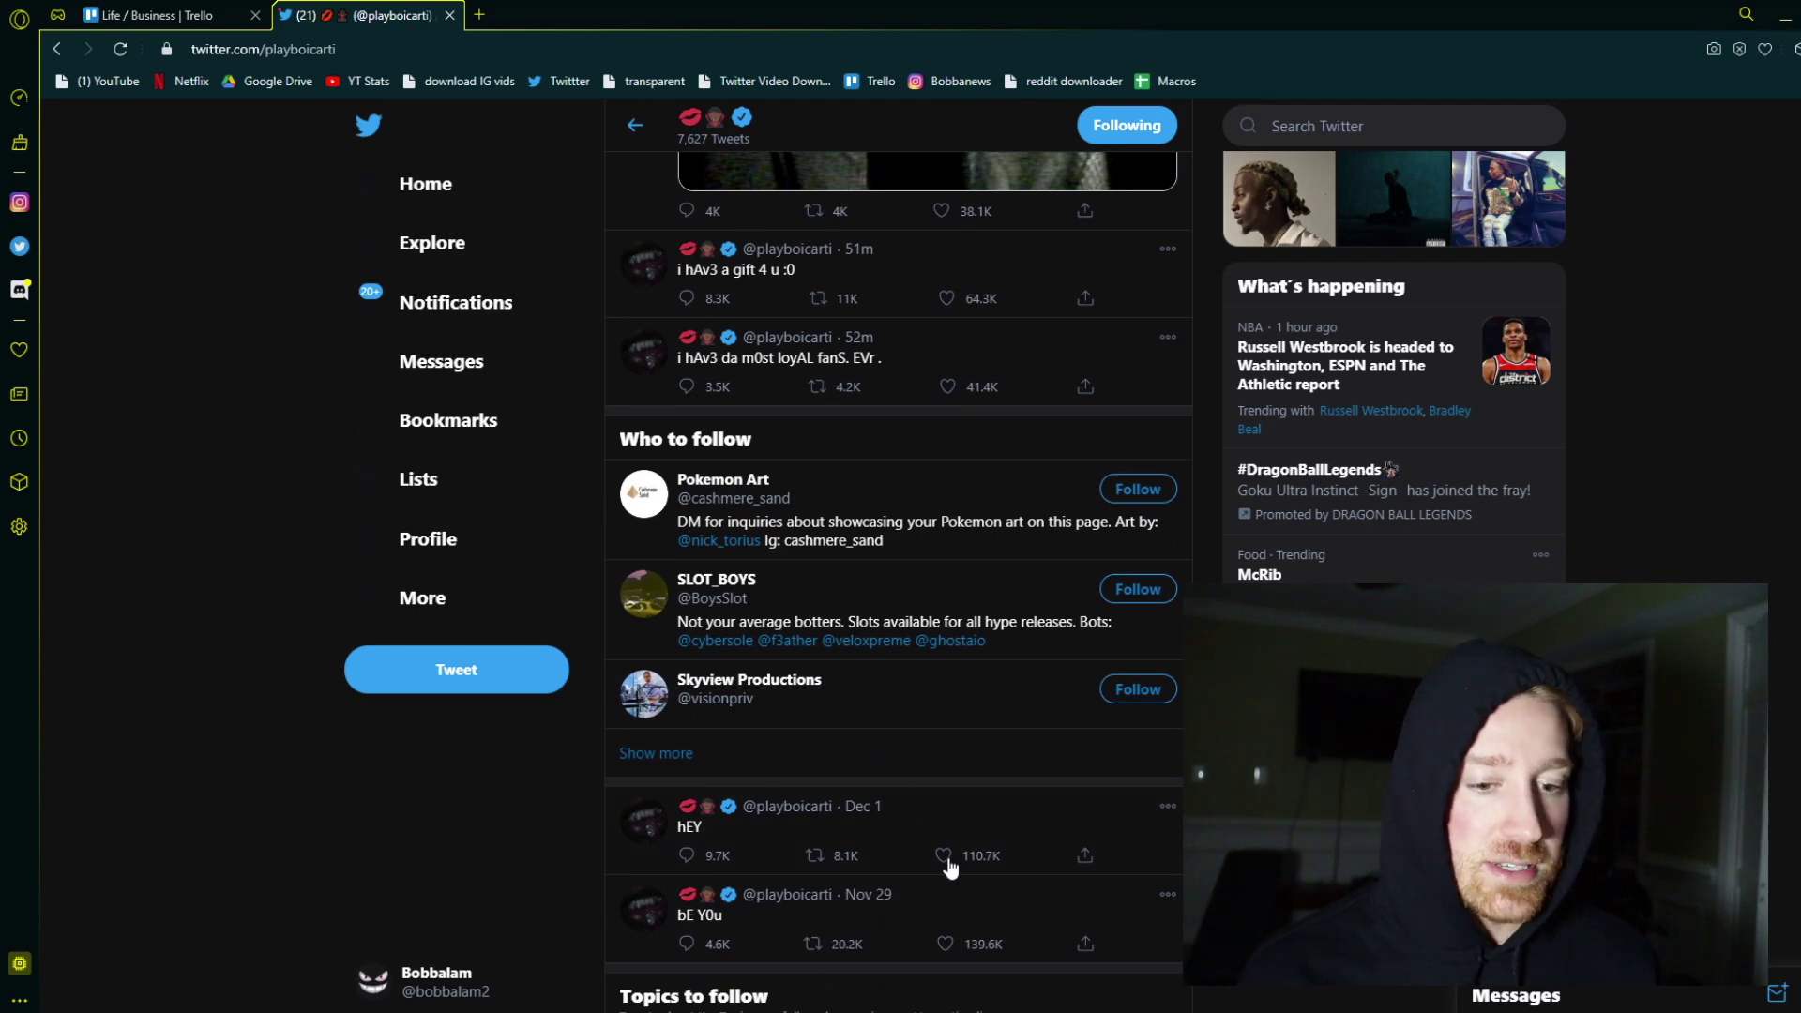
scroll(830, 820, "up", 3)
scroll(831, 731, "up", 2)
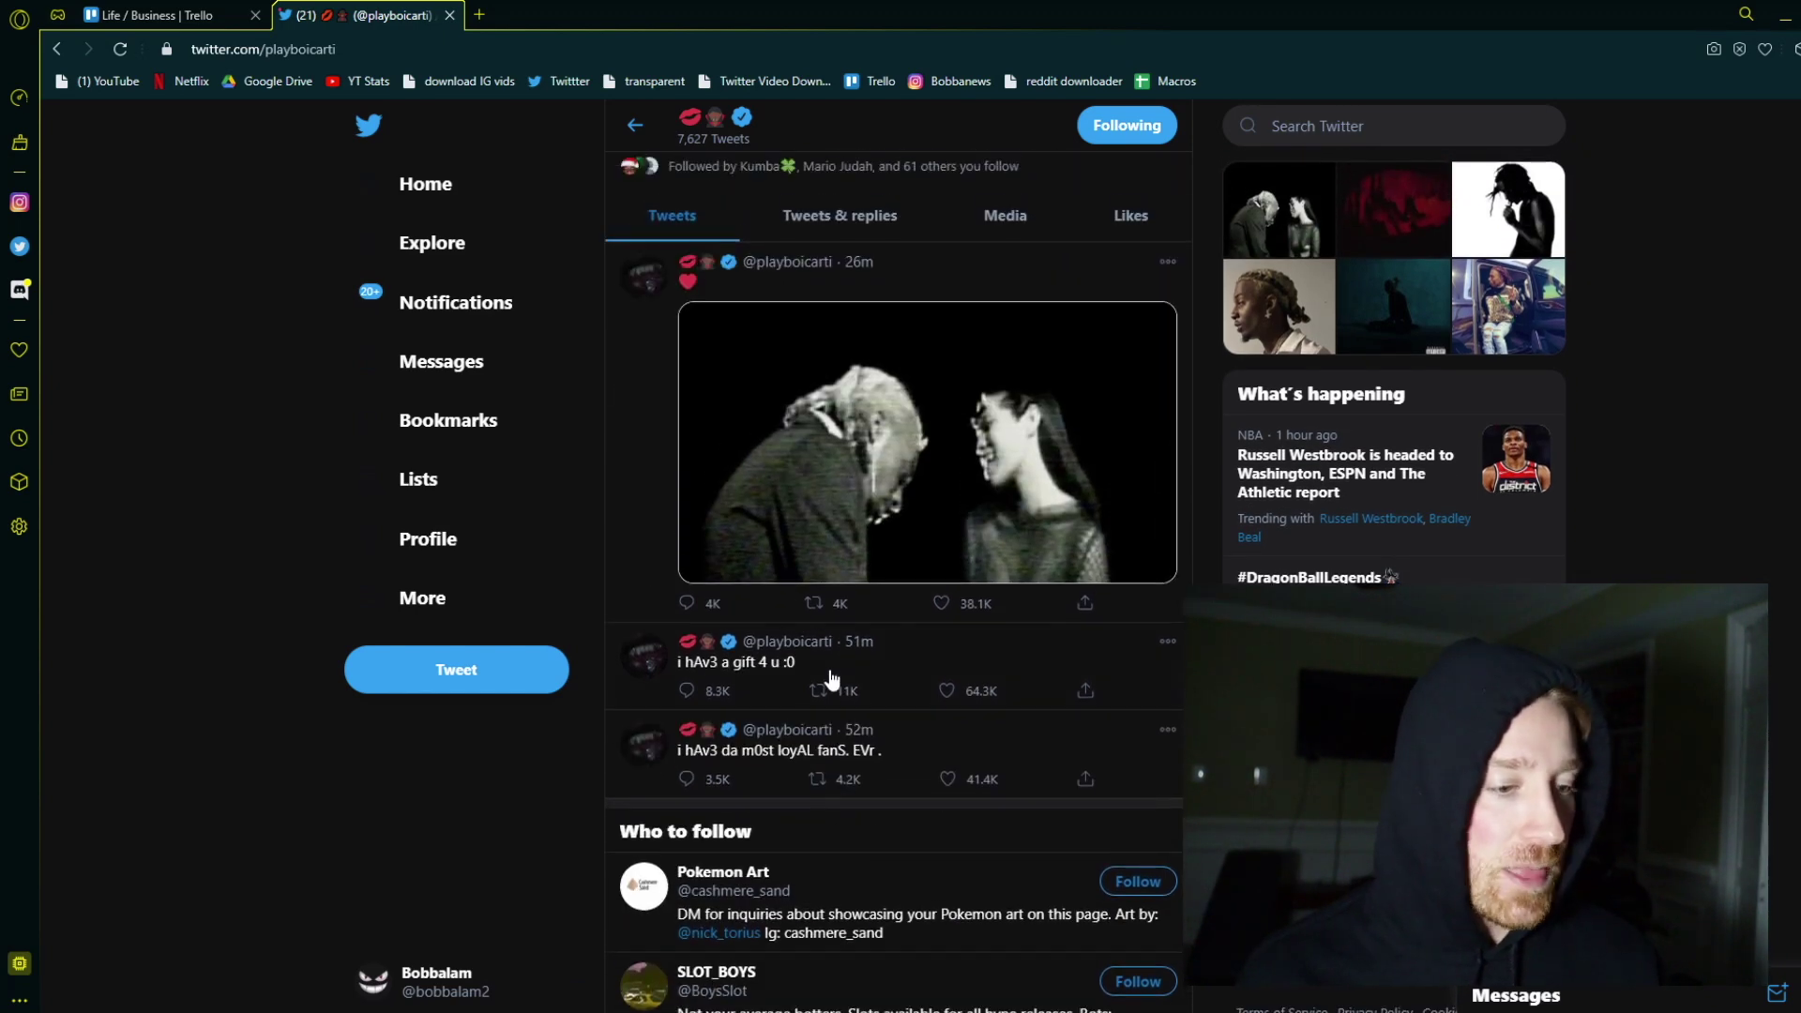
Step: Open the 'loyal fans' tweet, then go back to the playboicarti profile timeline
left_click(905, 742)
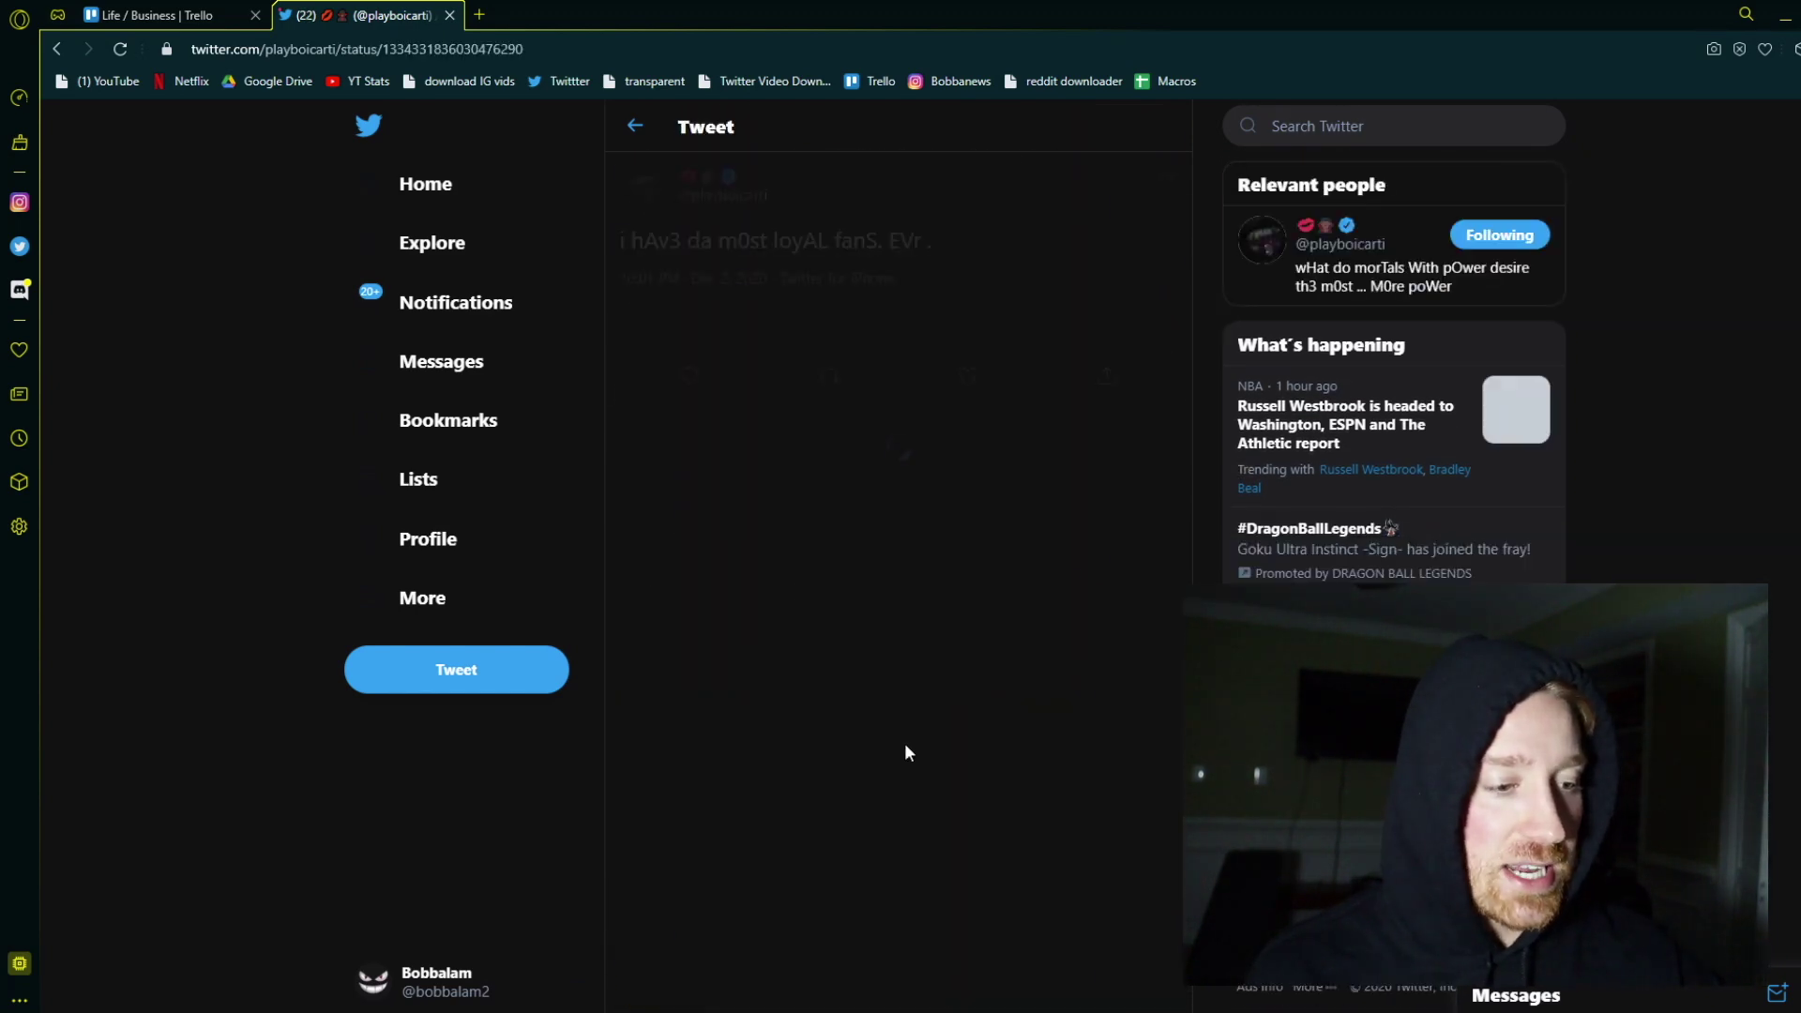
left_click(637, 129)
scroll(944, 594, "up", 1)
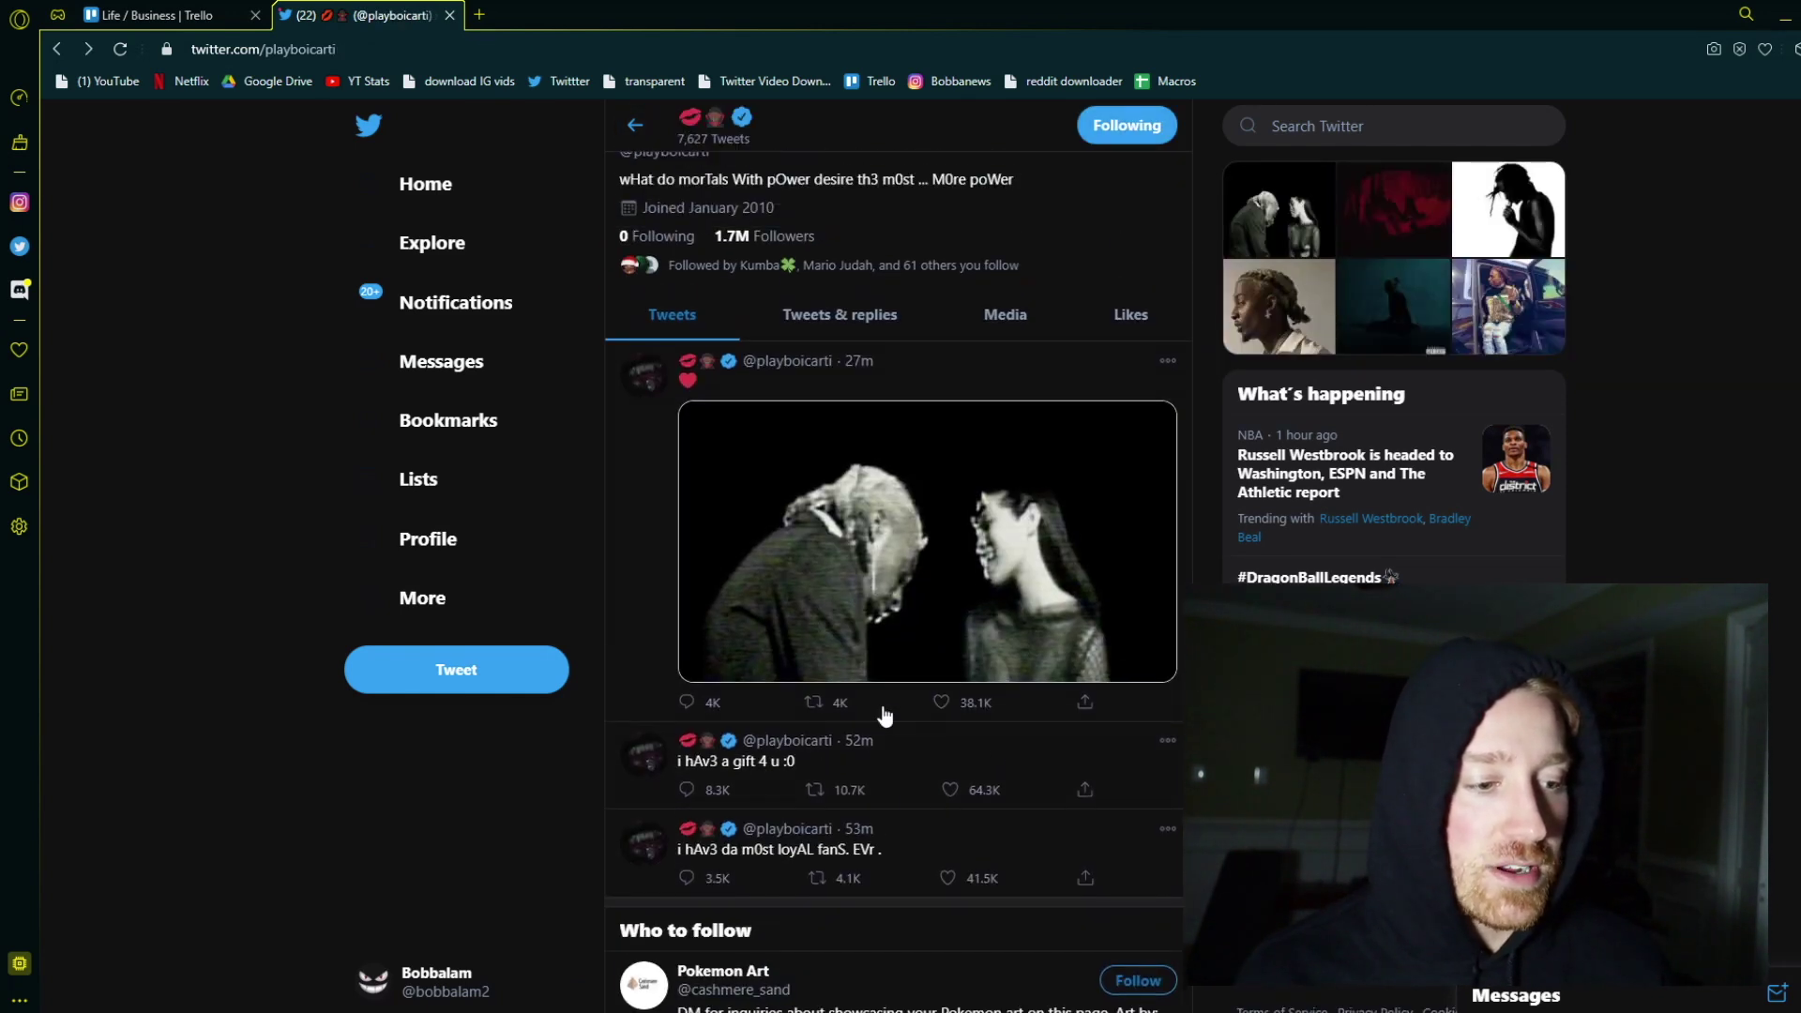
Step: Open the 'i hAv3 a gift 4 u :0' tweet and read its replies
left_click(895, 776)
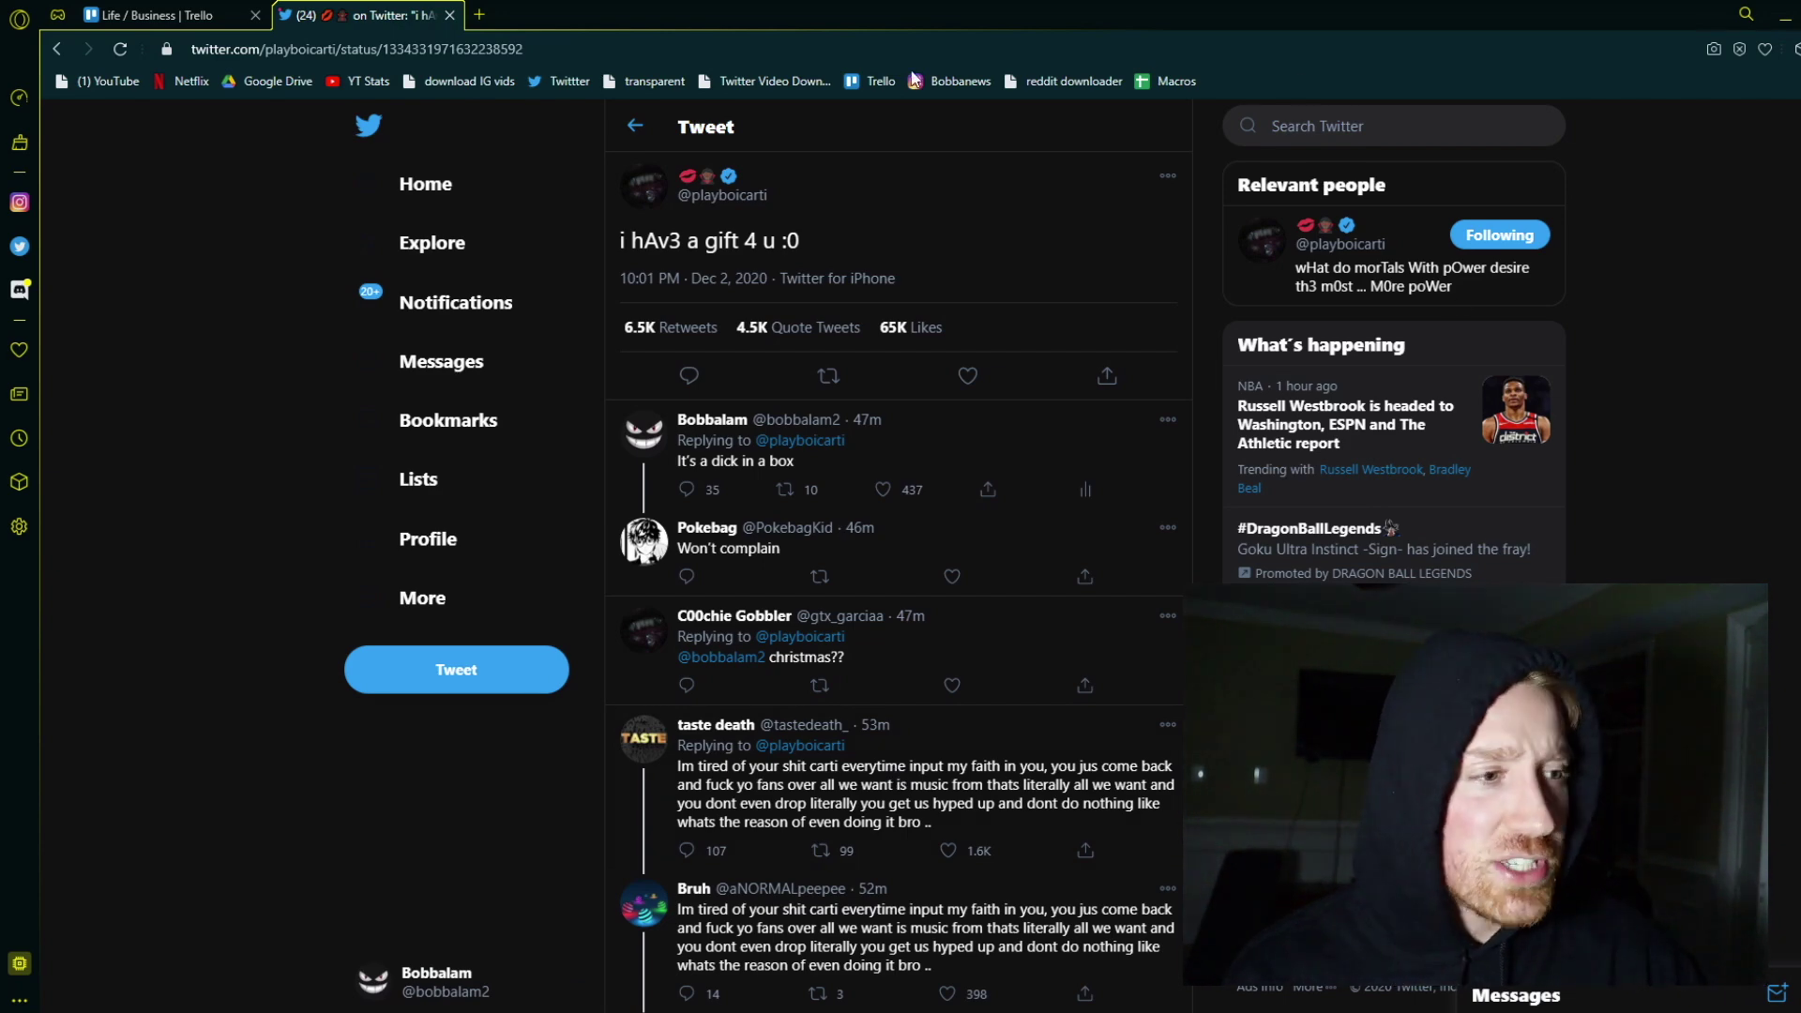
Step: In a new tab, search Twitter for 'richie' and open RICHIE SOUF's profile
left_click(479, 14)
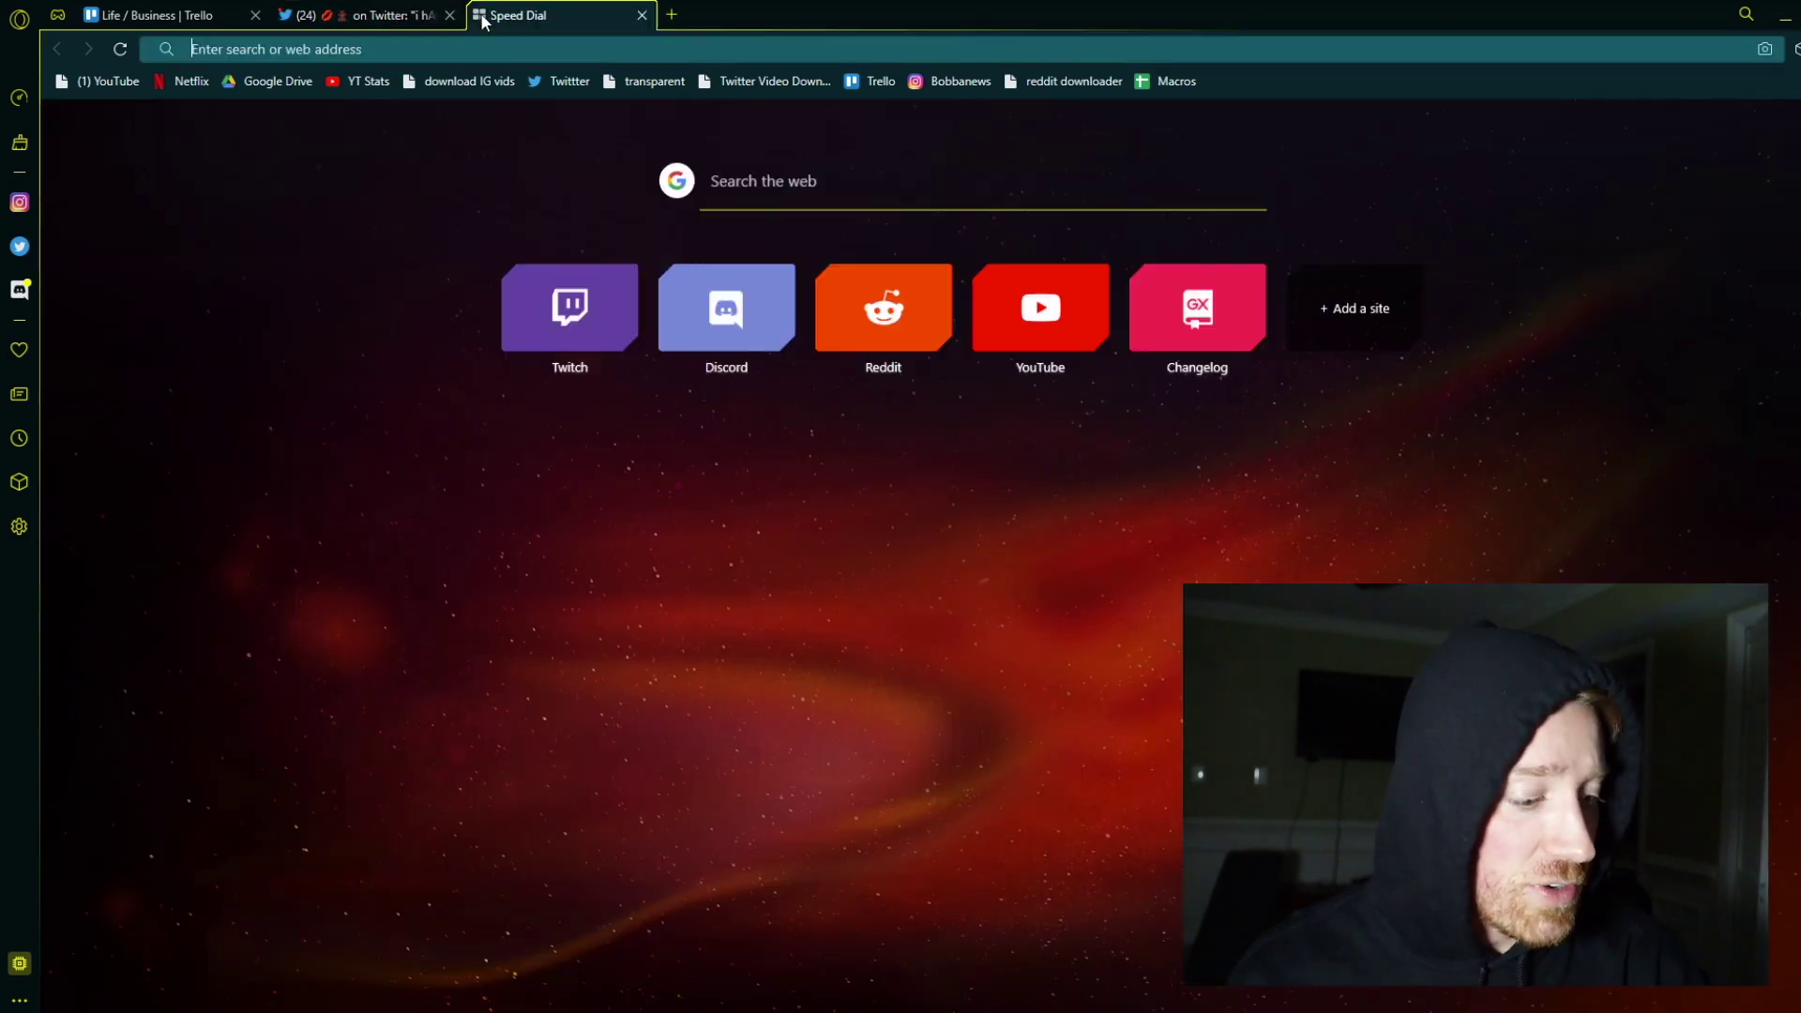
type("tw")
key("Return")
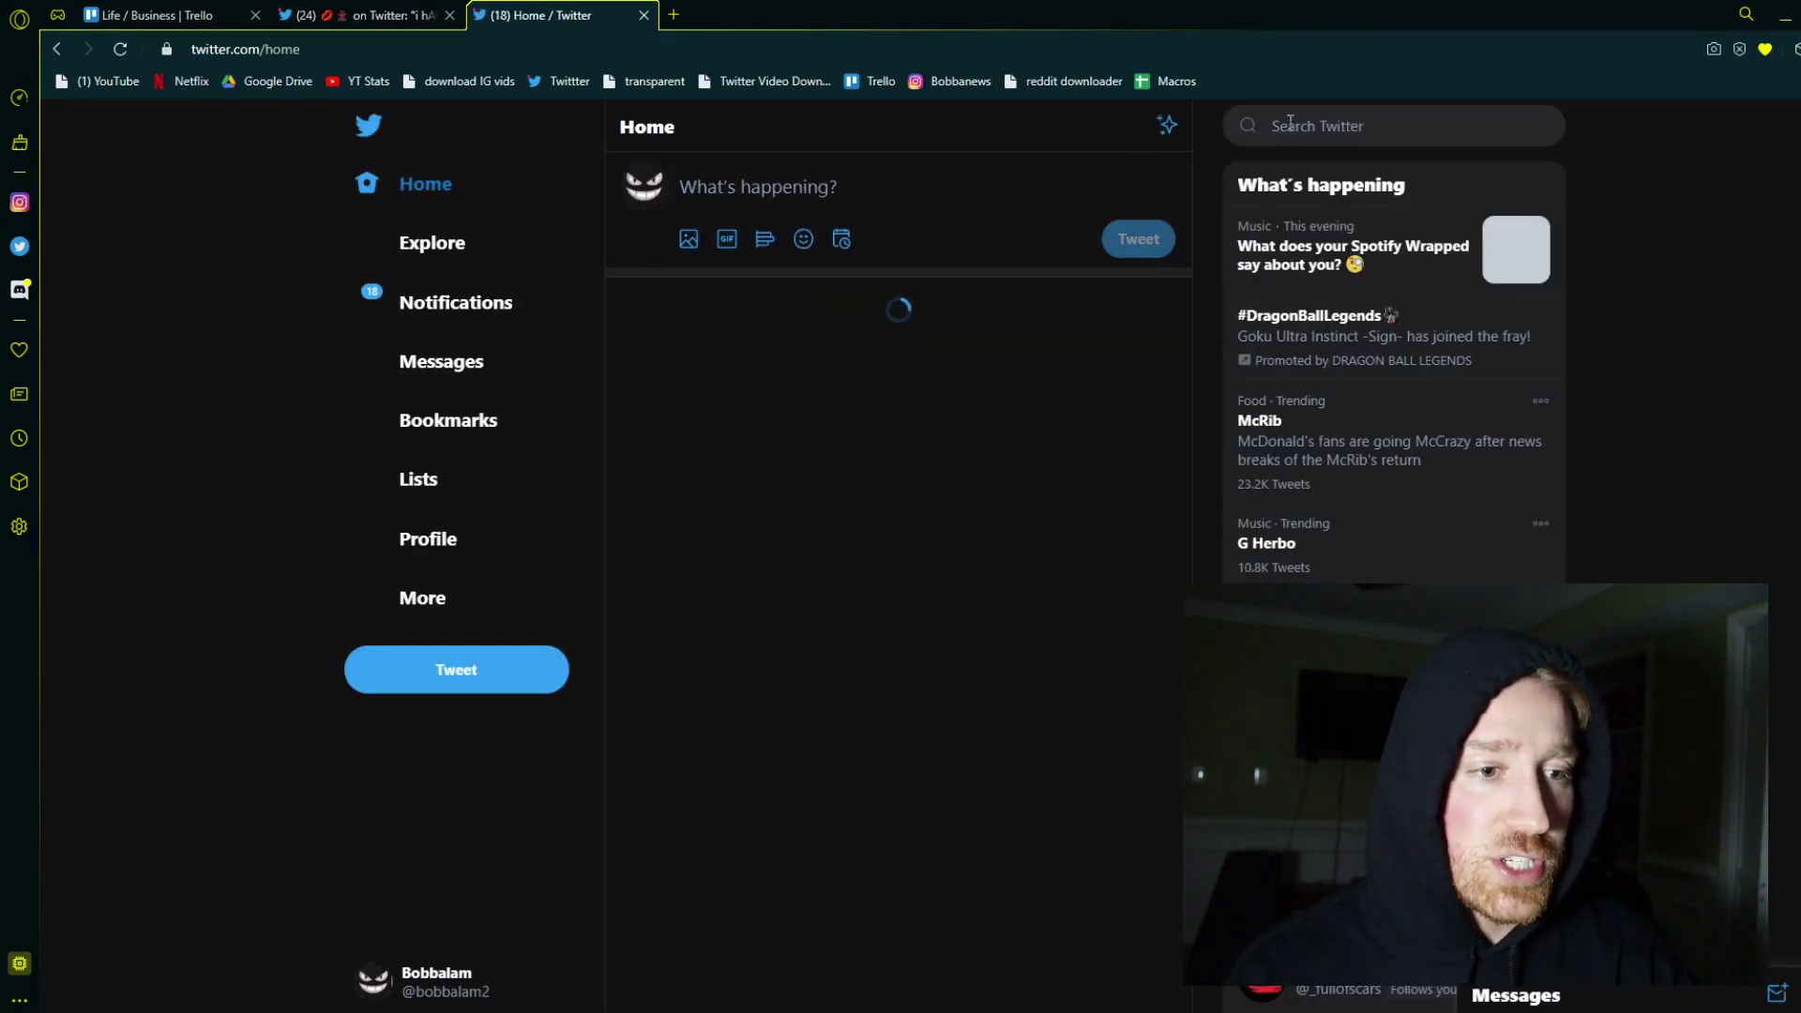
left_click(1350, 125)
type("richie")
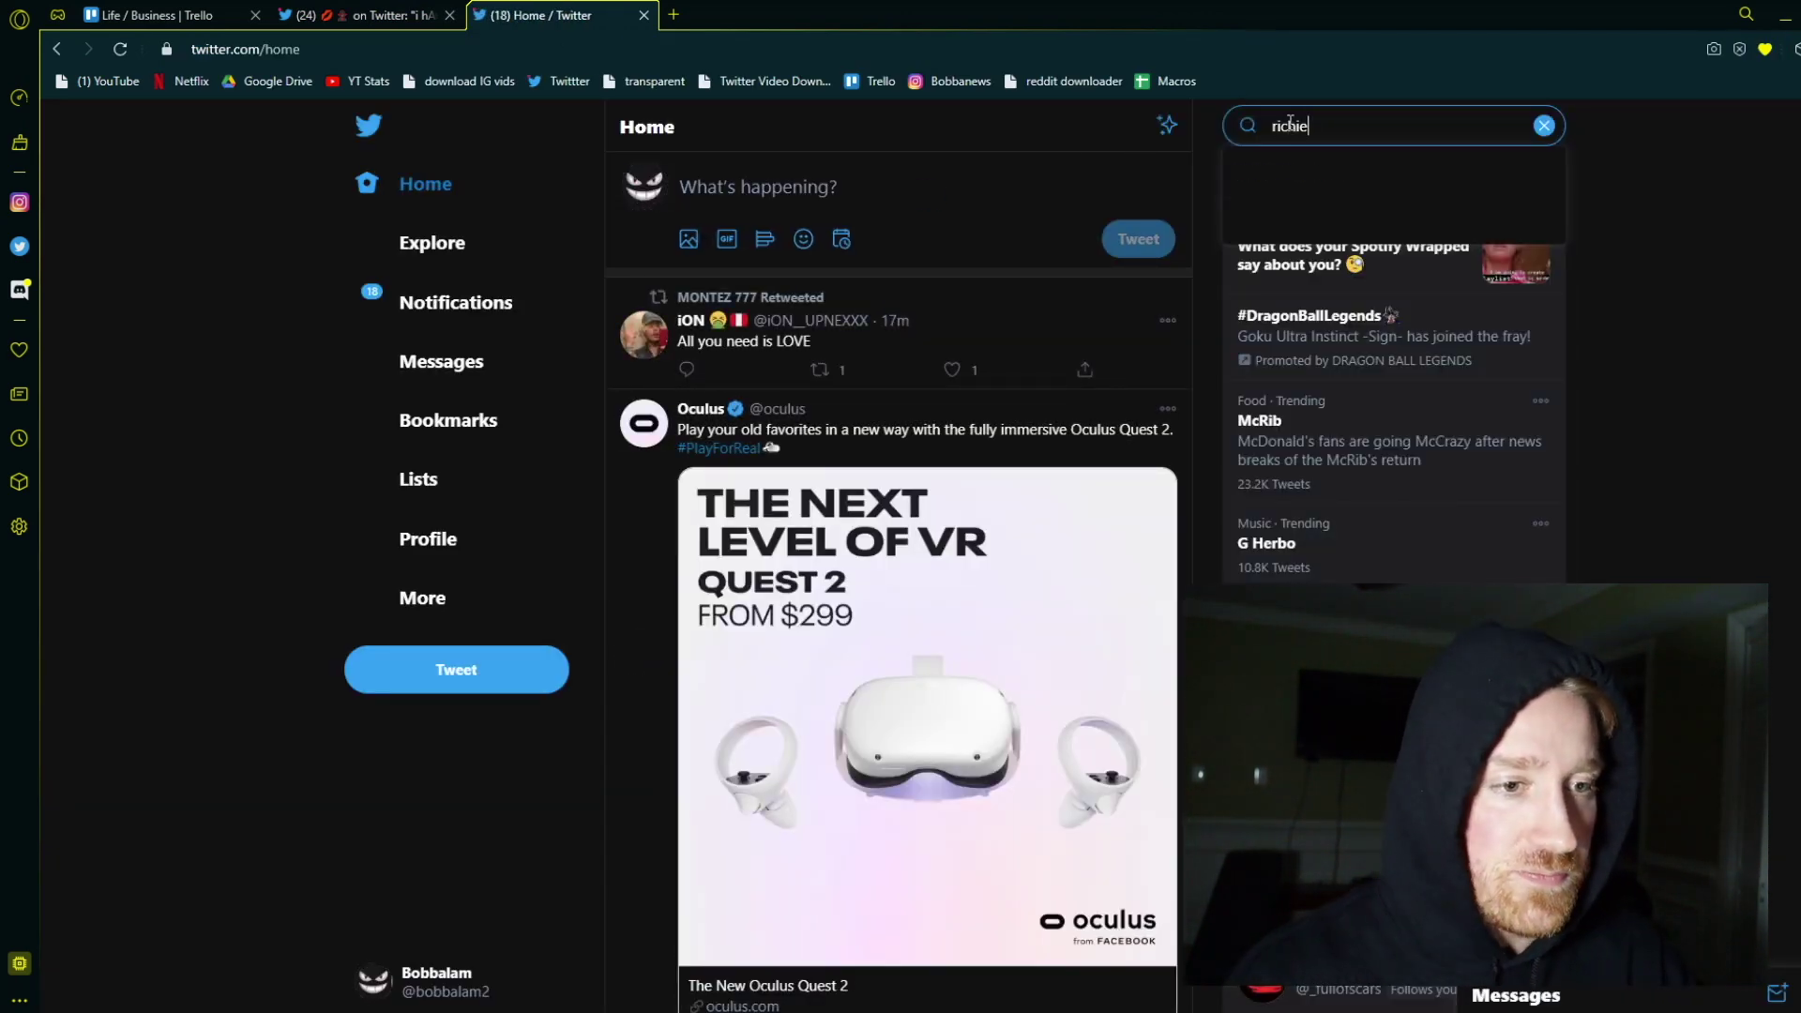
left_click(1295, 354)
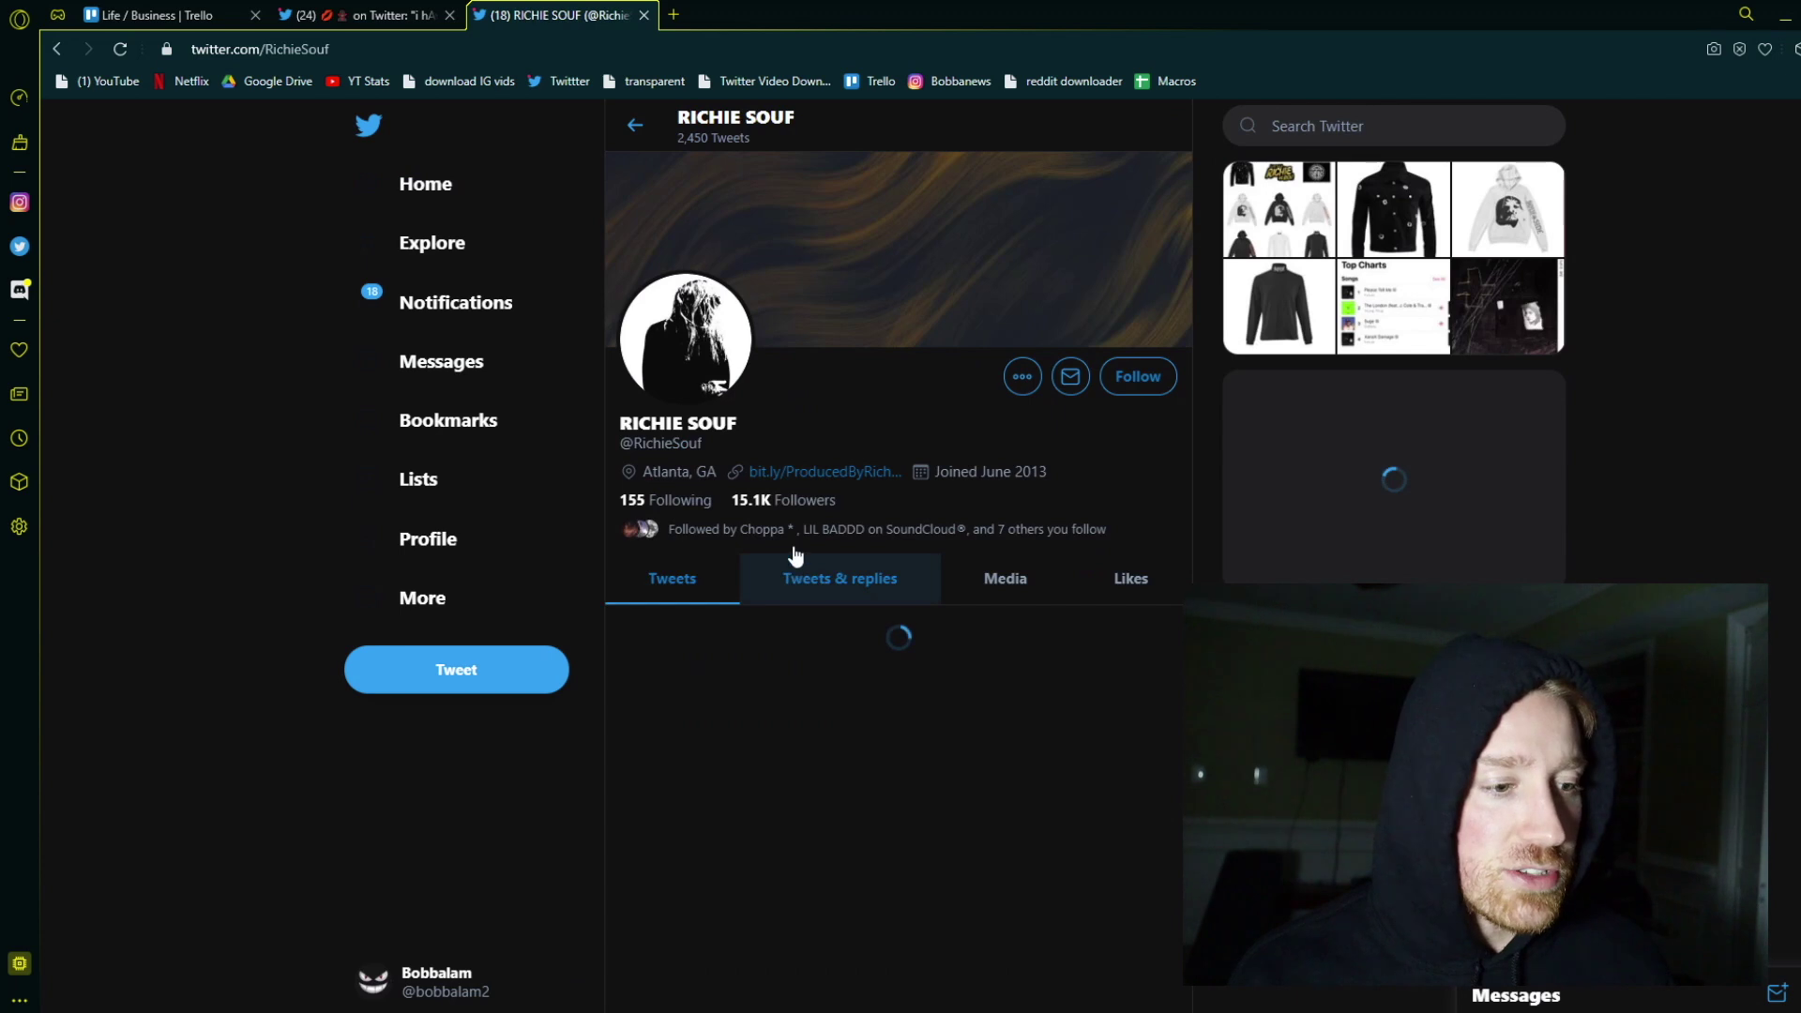
scroll(823, 464, "down", 3)
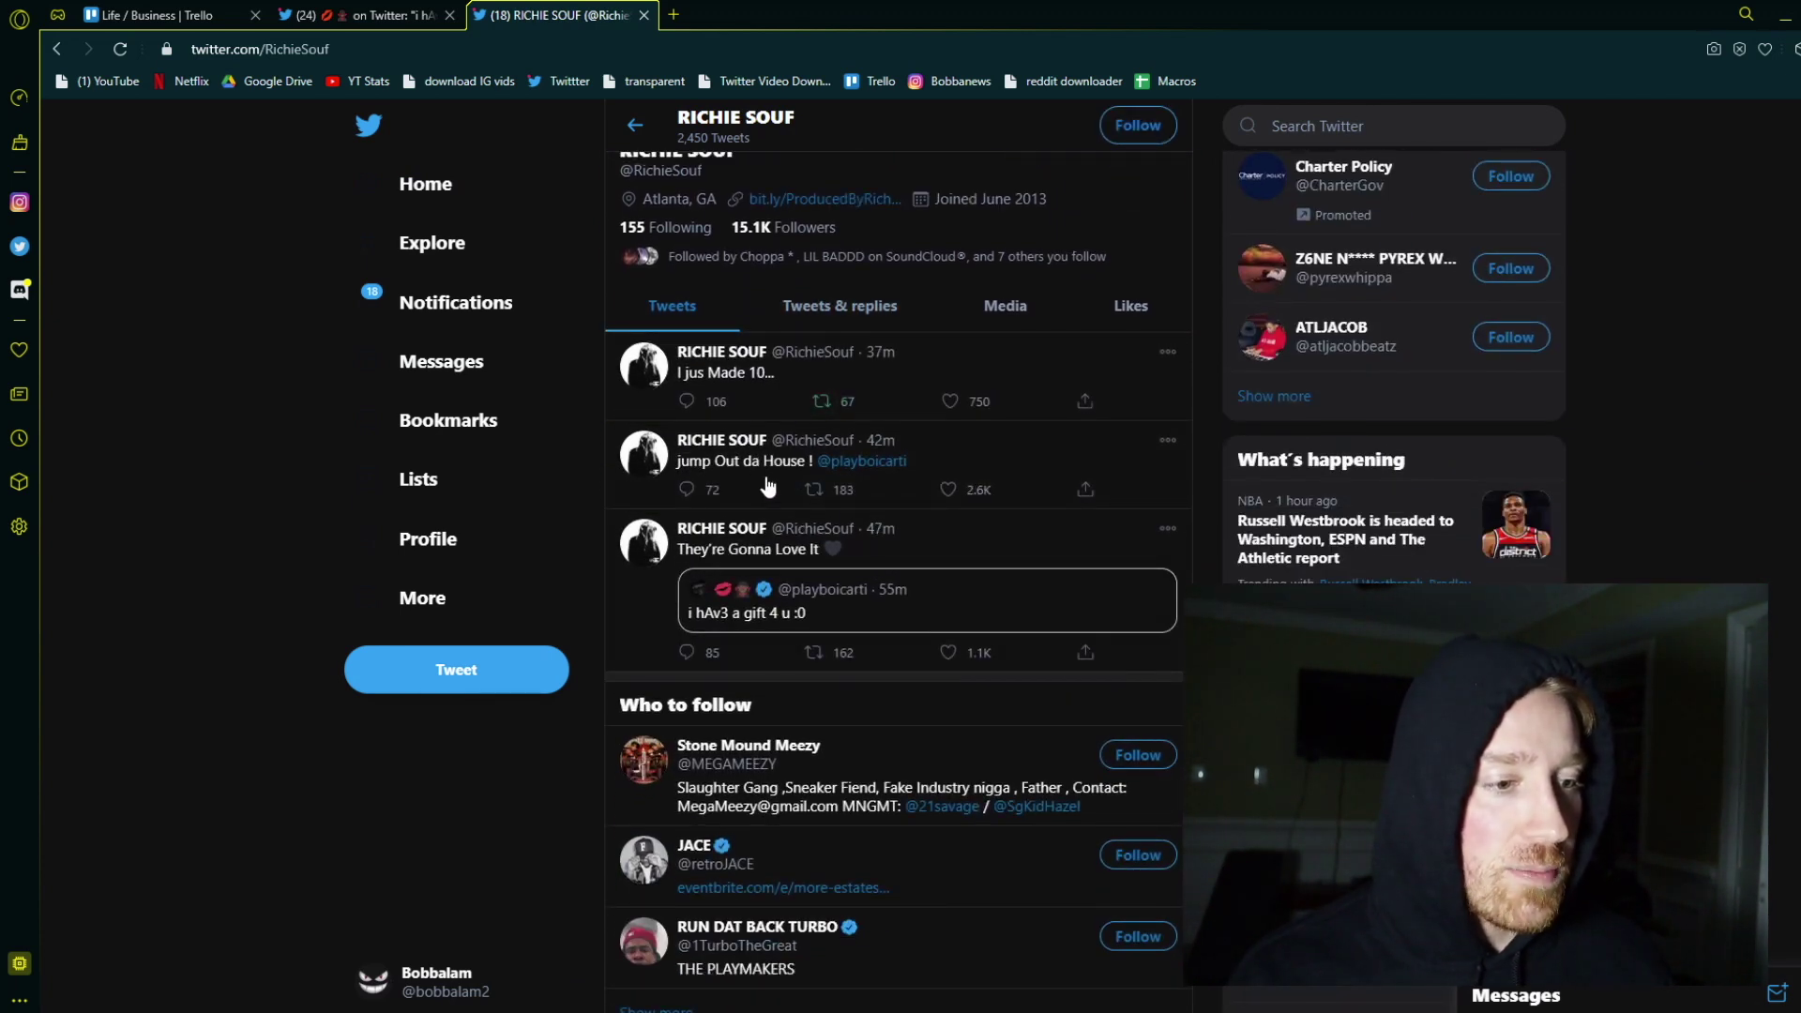
scroll(767, 488, "down", 1)
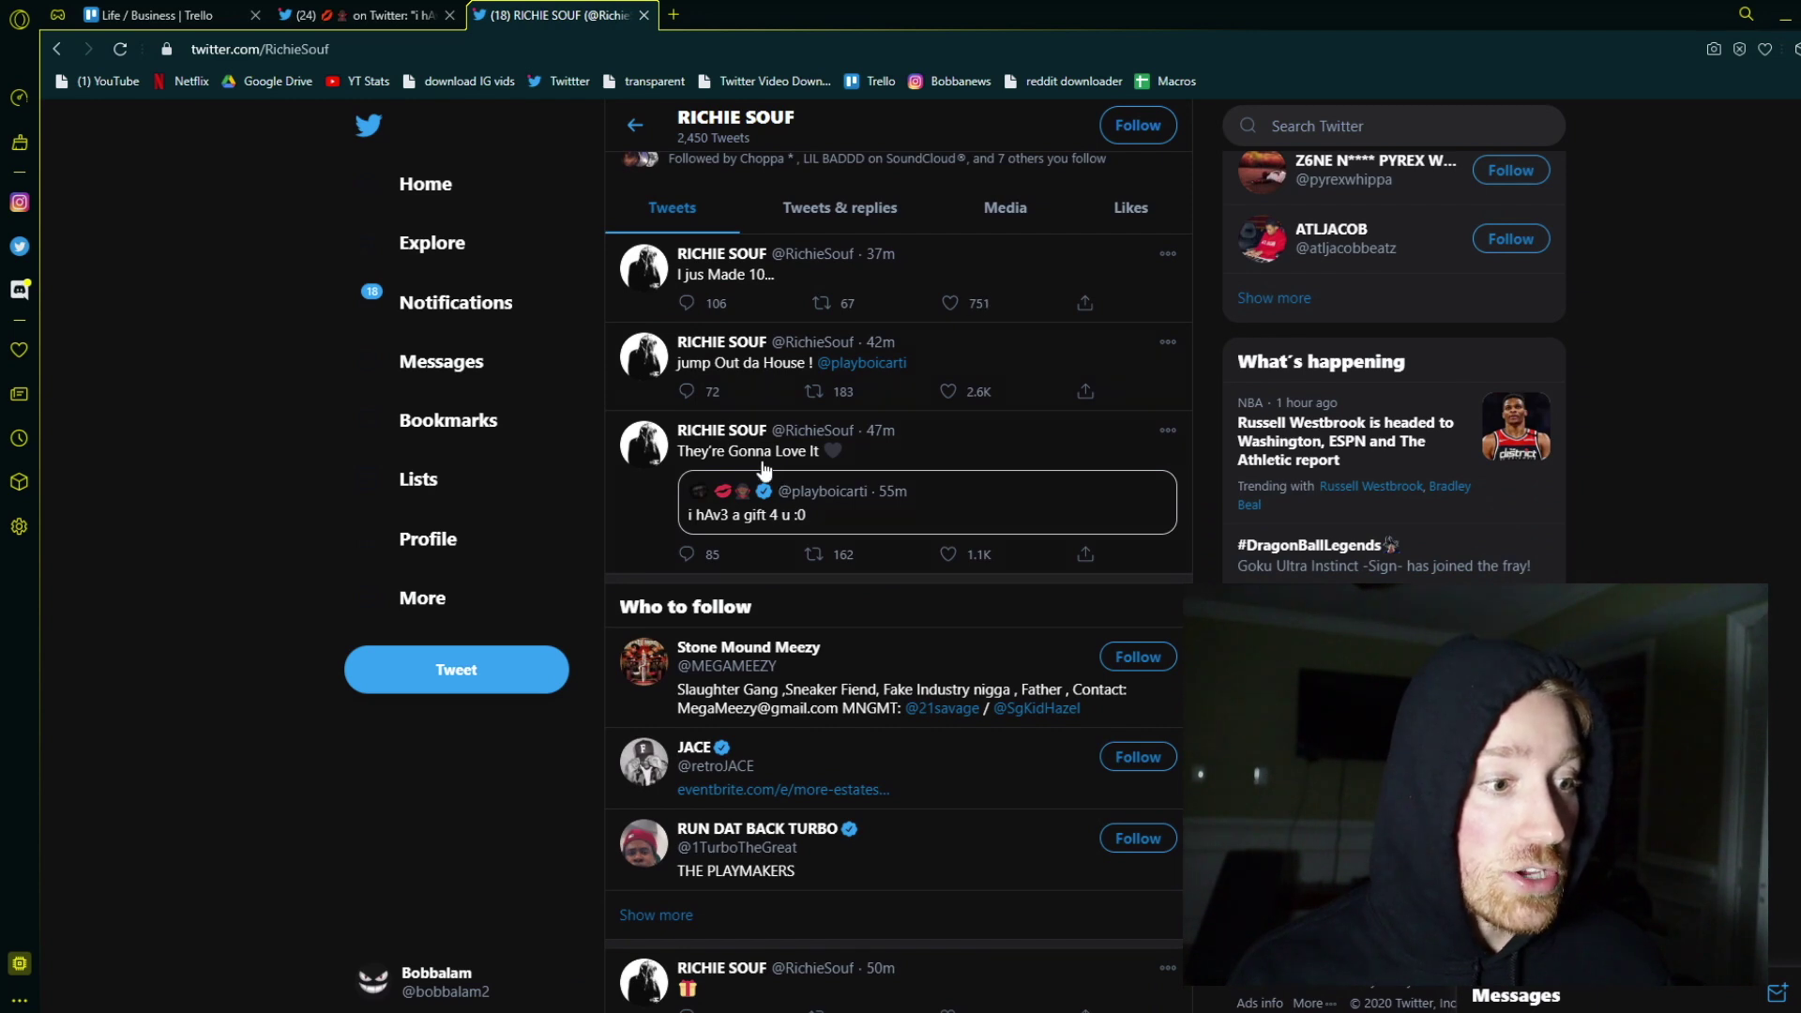
scroll(901, 464, "down", 1)
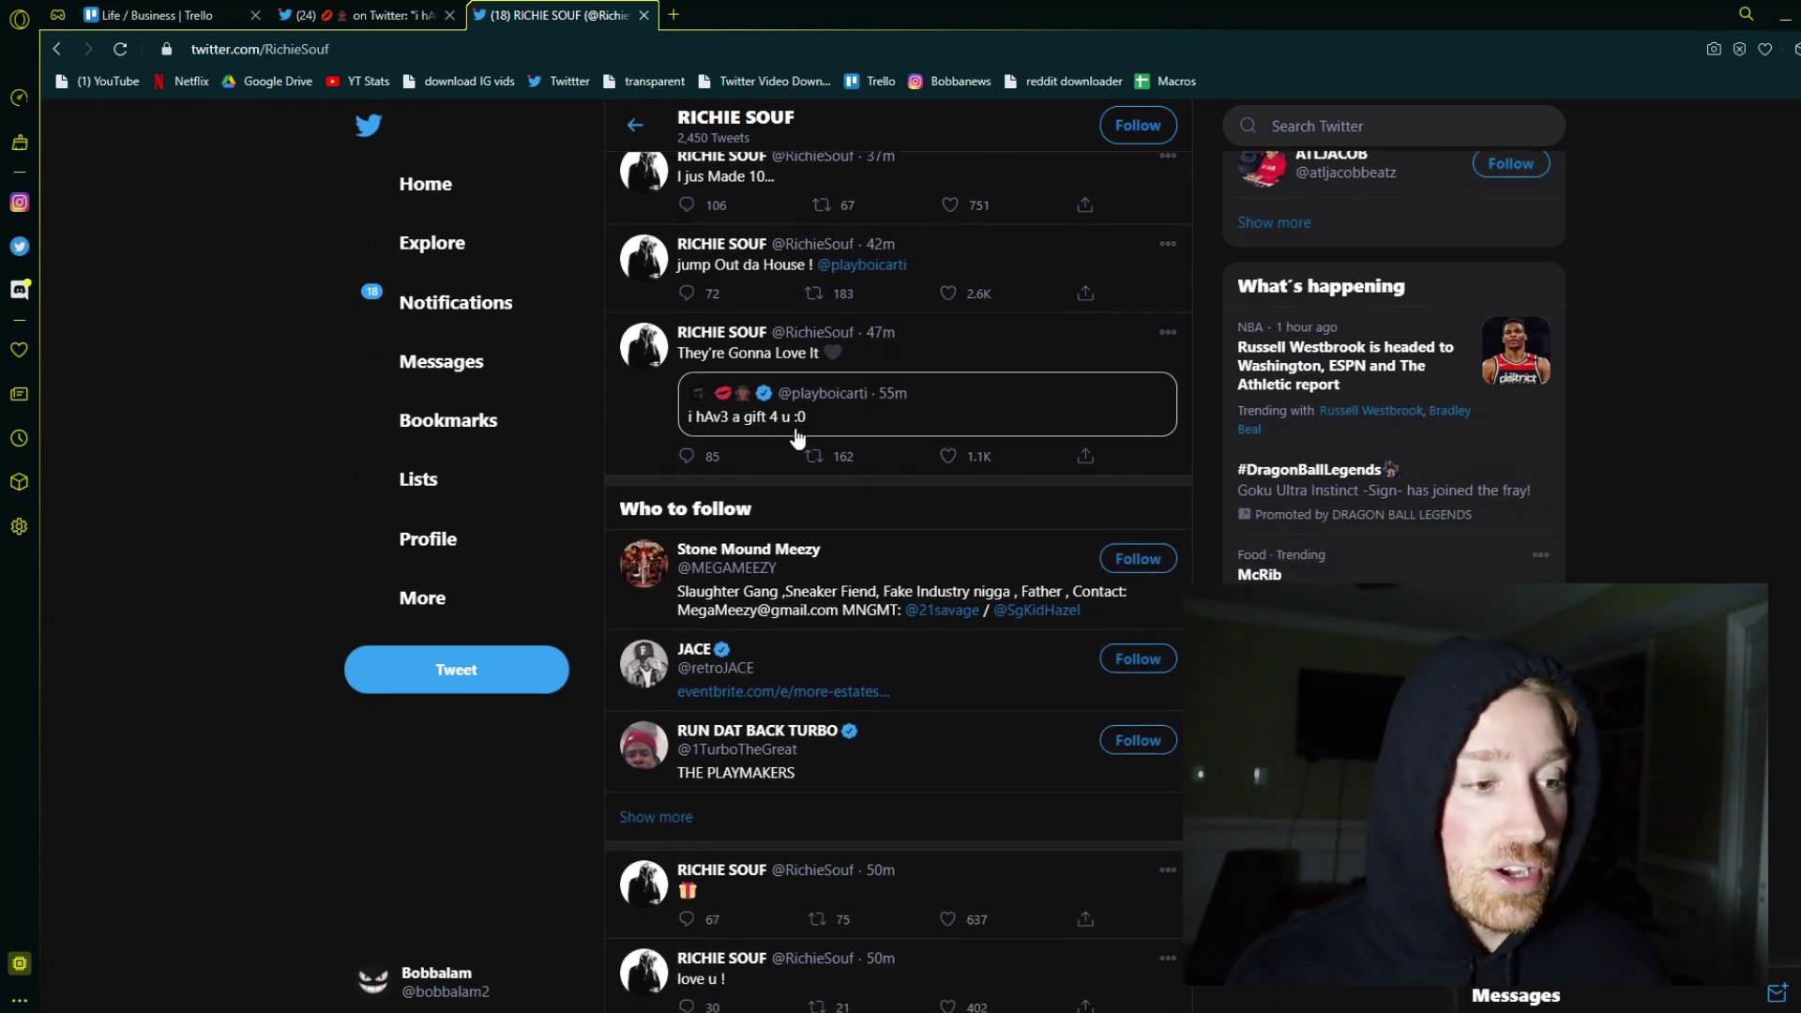
scroll(755, 355, "down", 1)
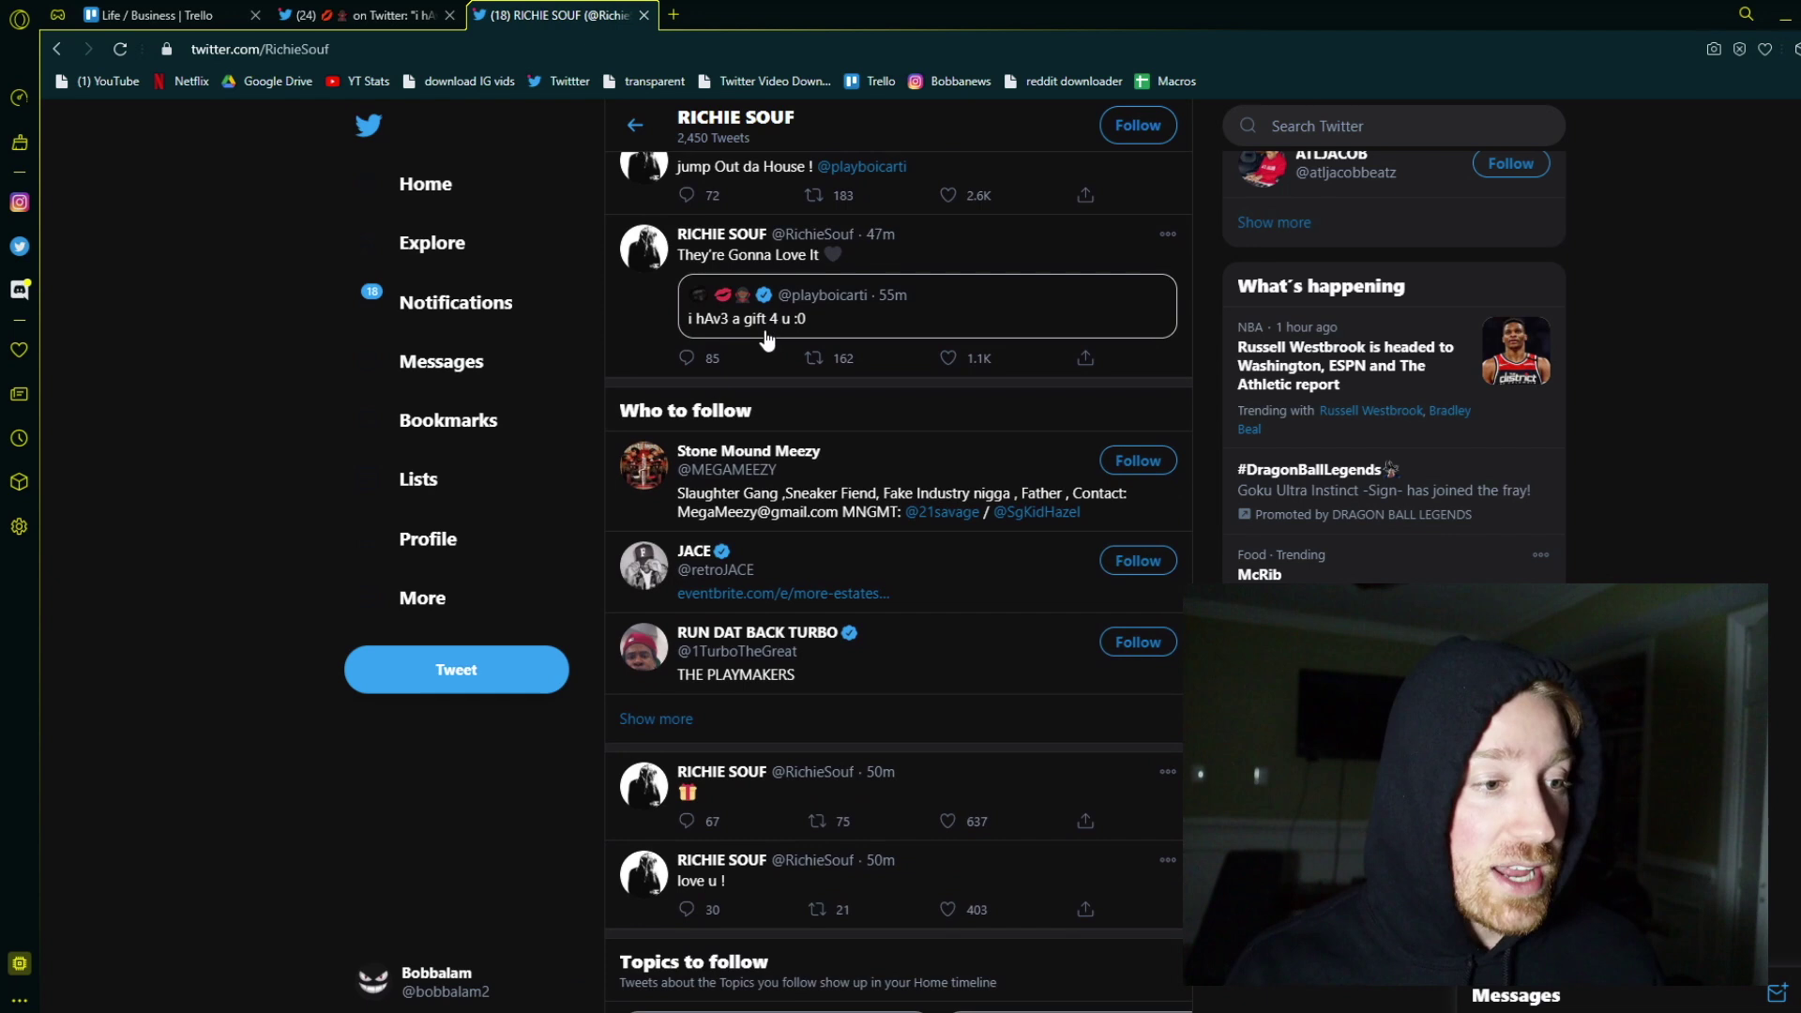
scroll(779, 345, "down", 1)
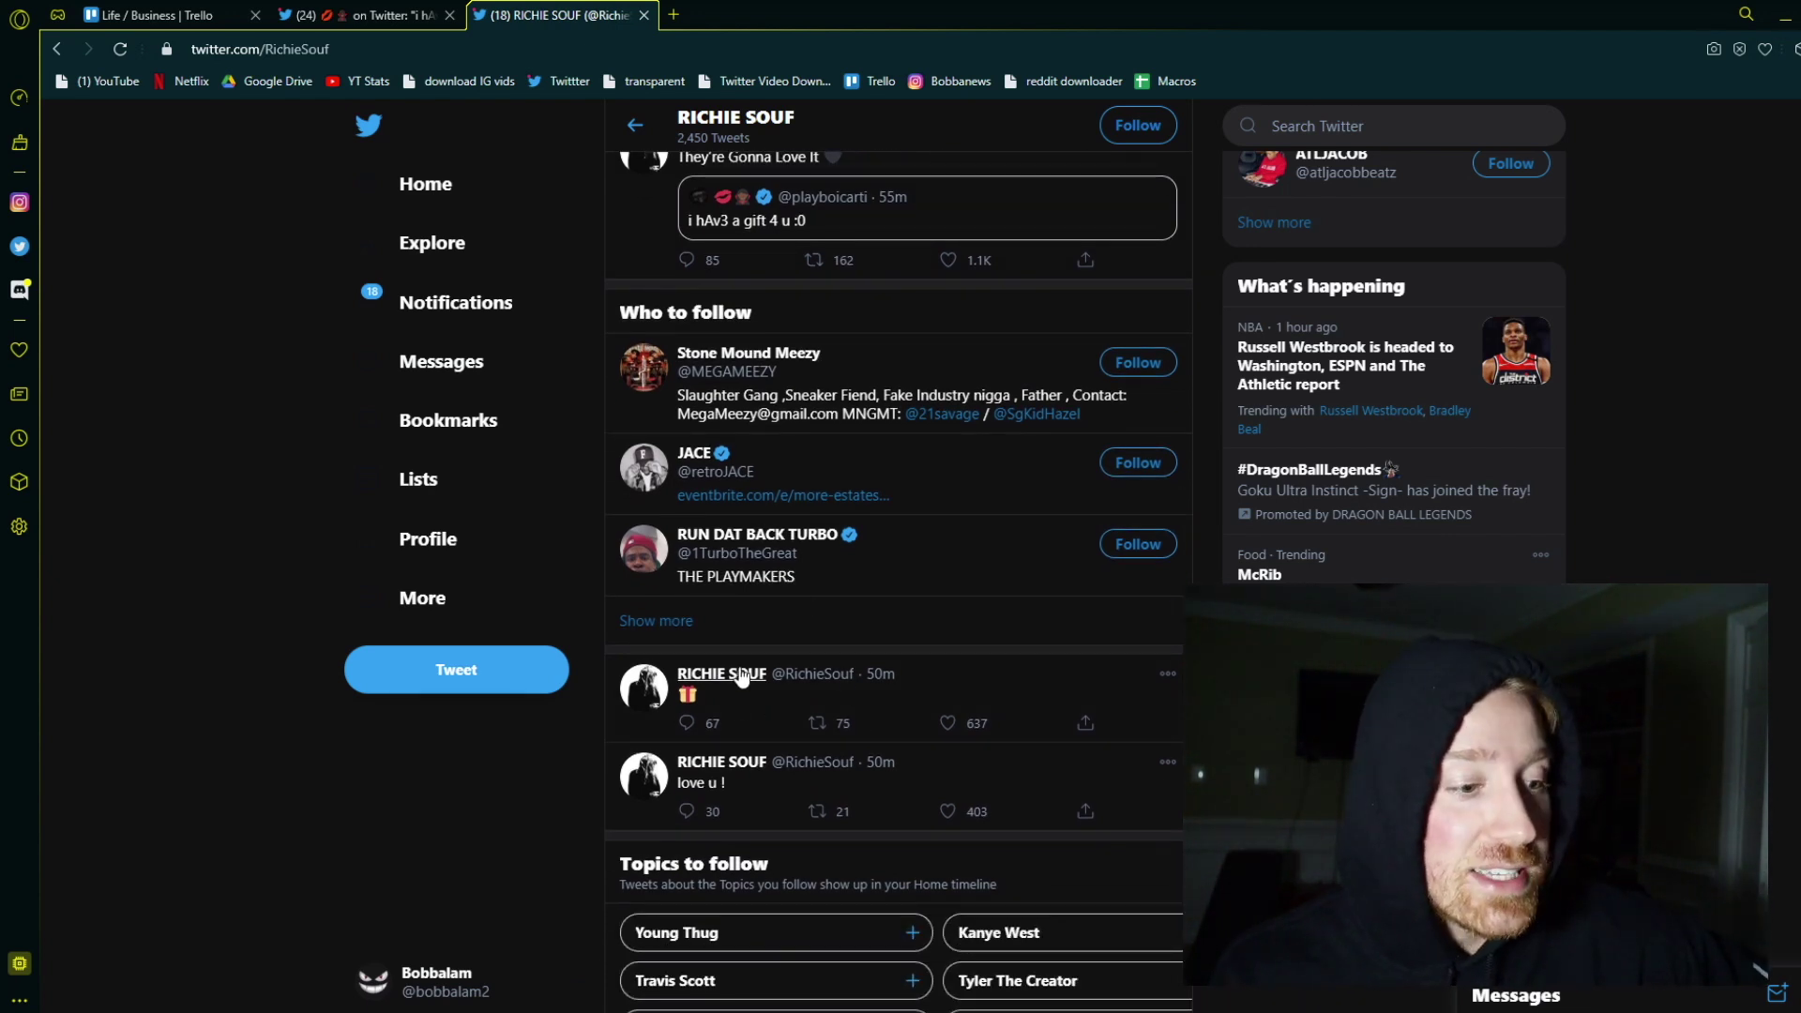
scroll(770, 724, "down", 1)
scroll(762, 636, "down", 1)
scroll(763, 635, "down", 1)
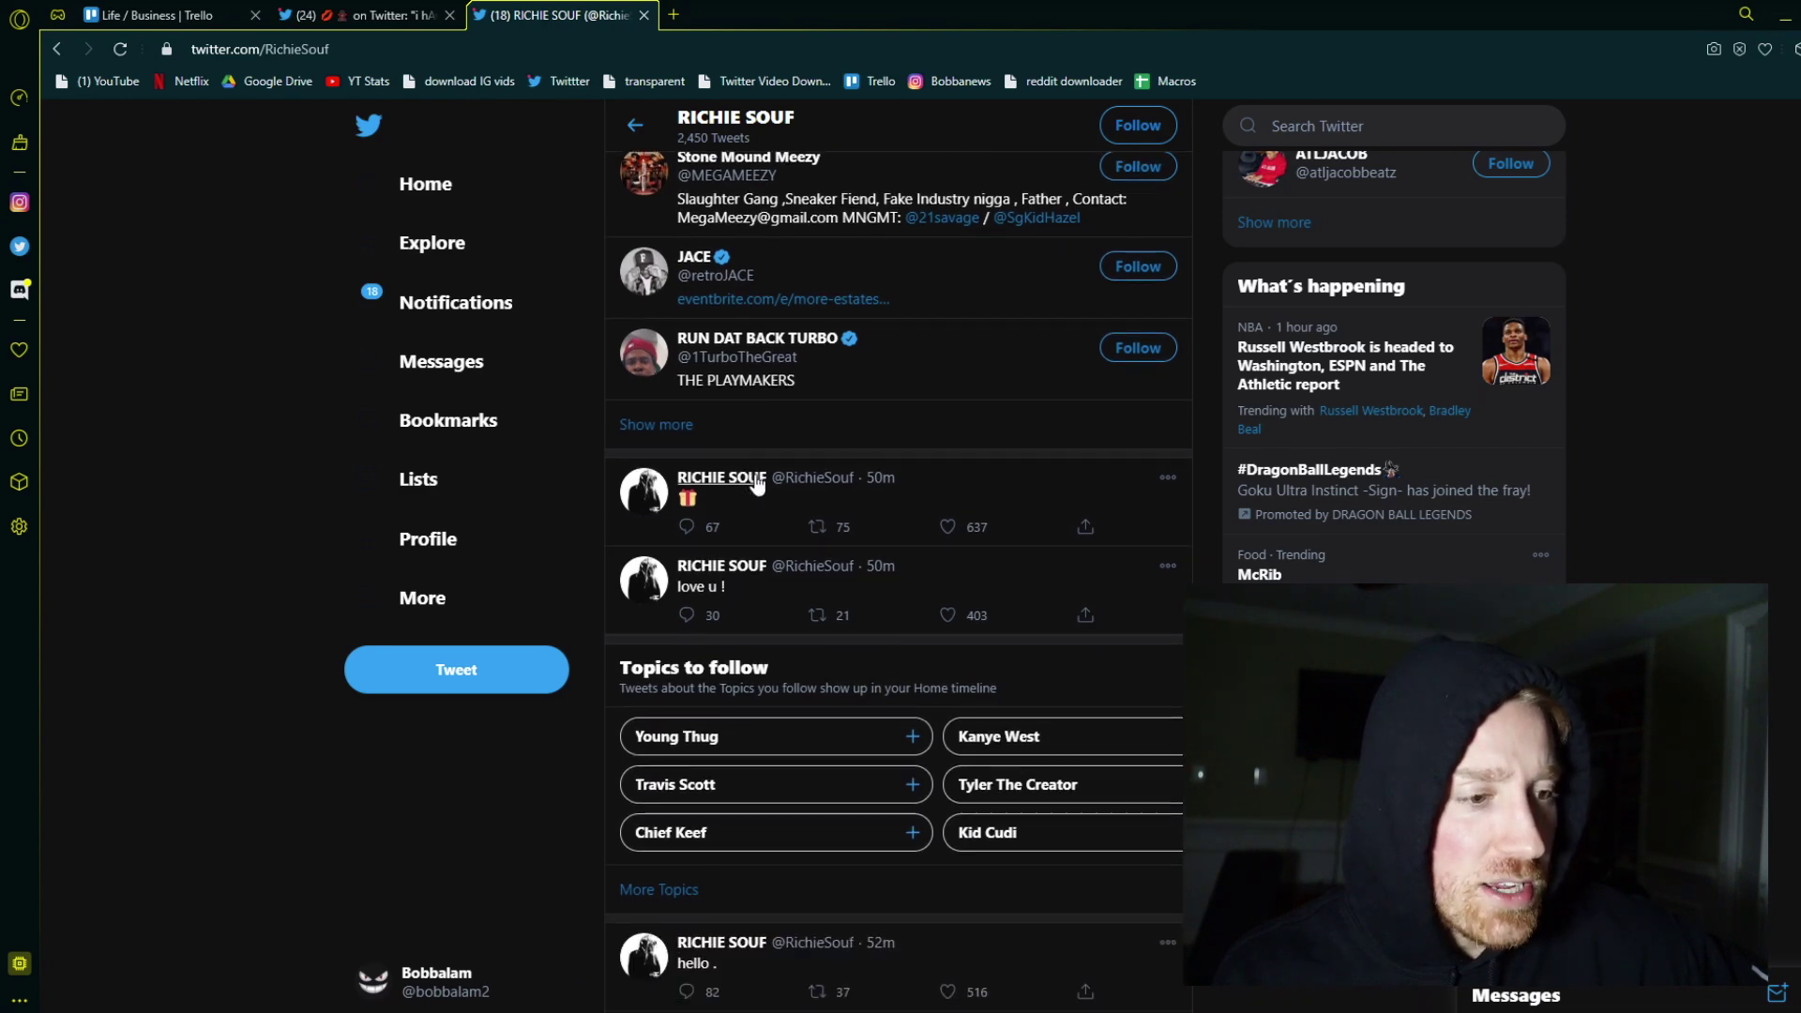
scroll(752, 515, "up", 2)
scroll(751, 516, "up", 2)
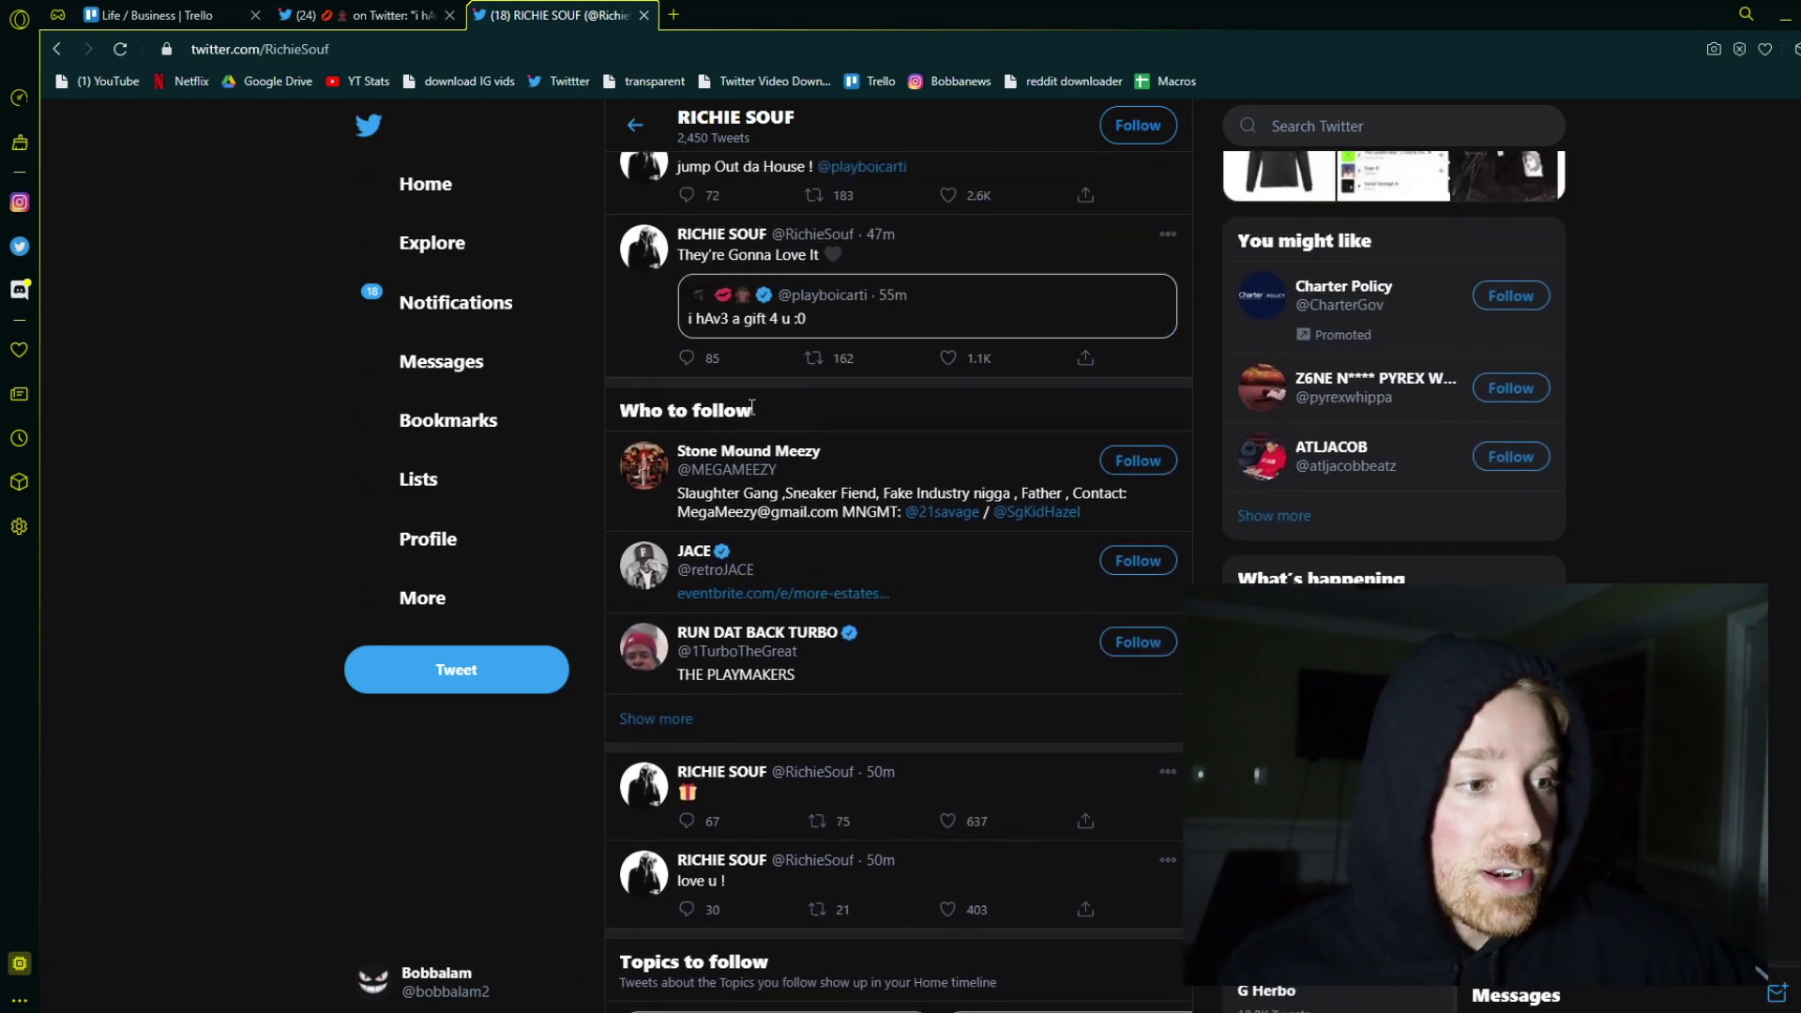
scroll(796, 327, "down", 3)
scroll(881, 591, "down", 1)
scroll(881, 577, "down", 1)
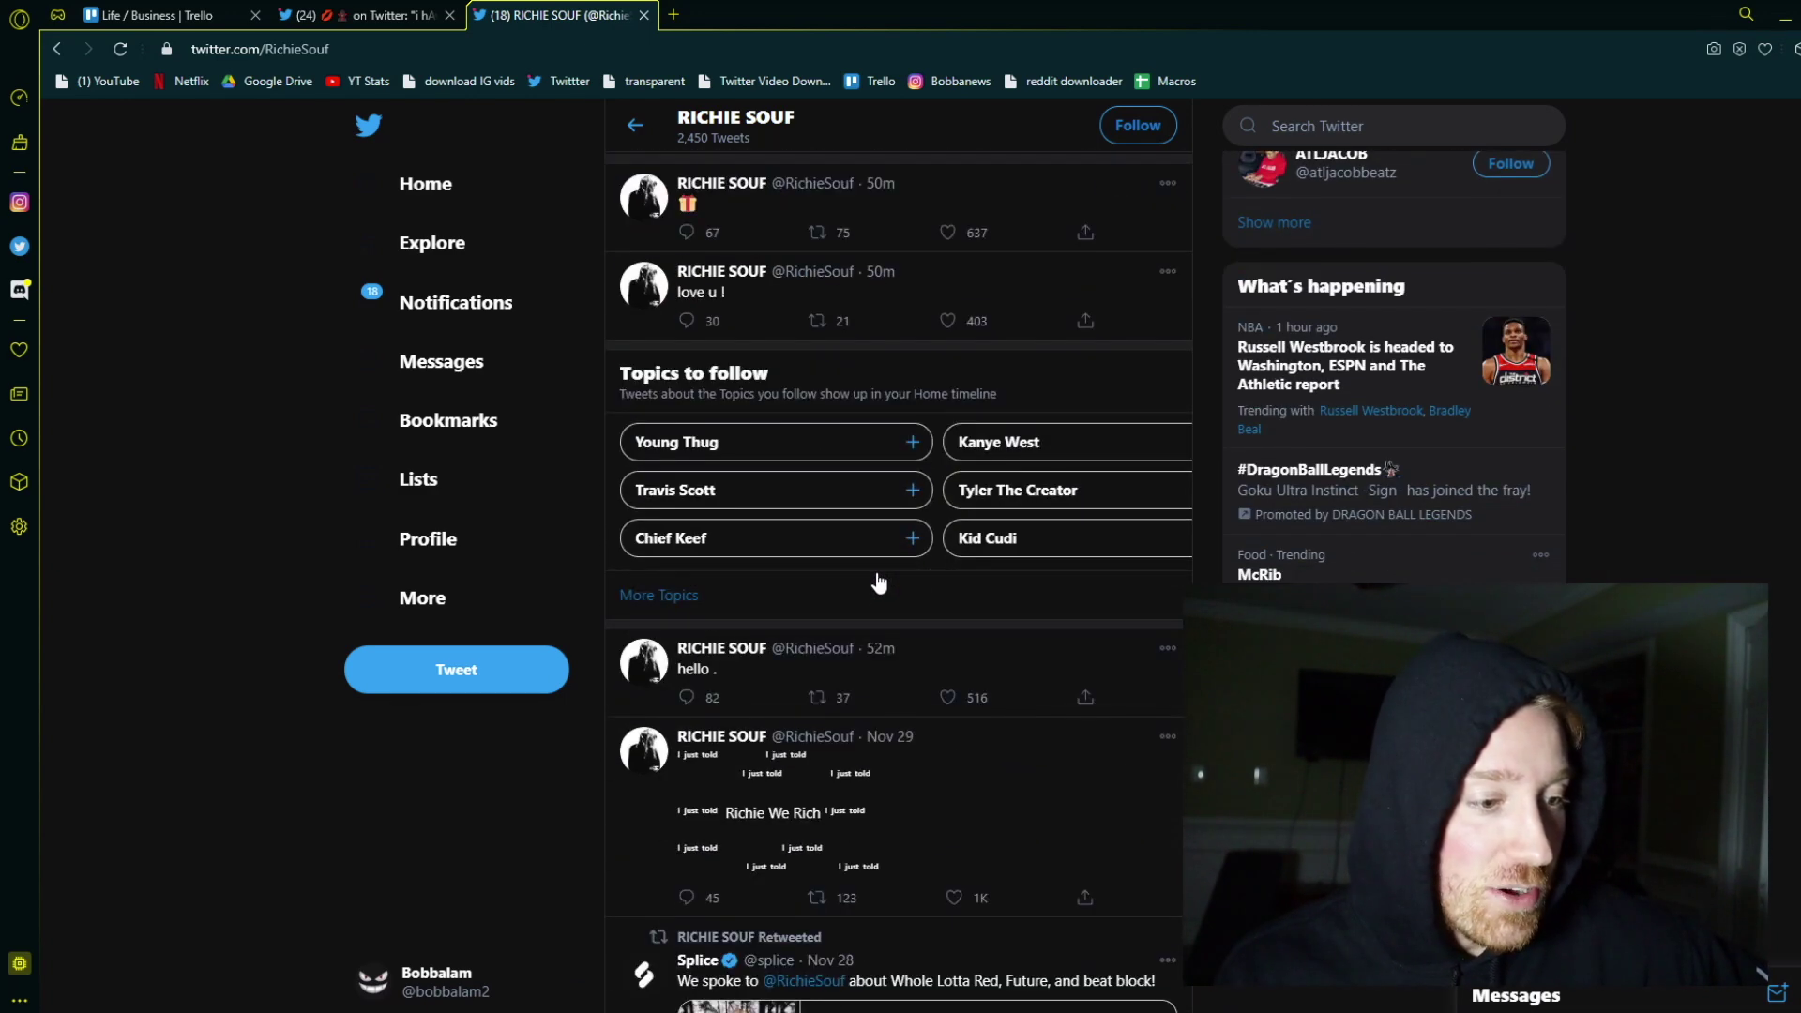
scroll(881, 577, "up", 5)
scroll(880, 577, "up", 5)
Step: Browse RICHIE SOUF's Tweets & replies and Likes, then return to his Tweets
left_click(840, 576)
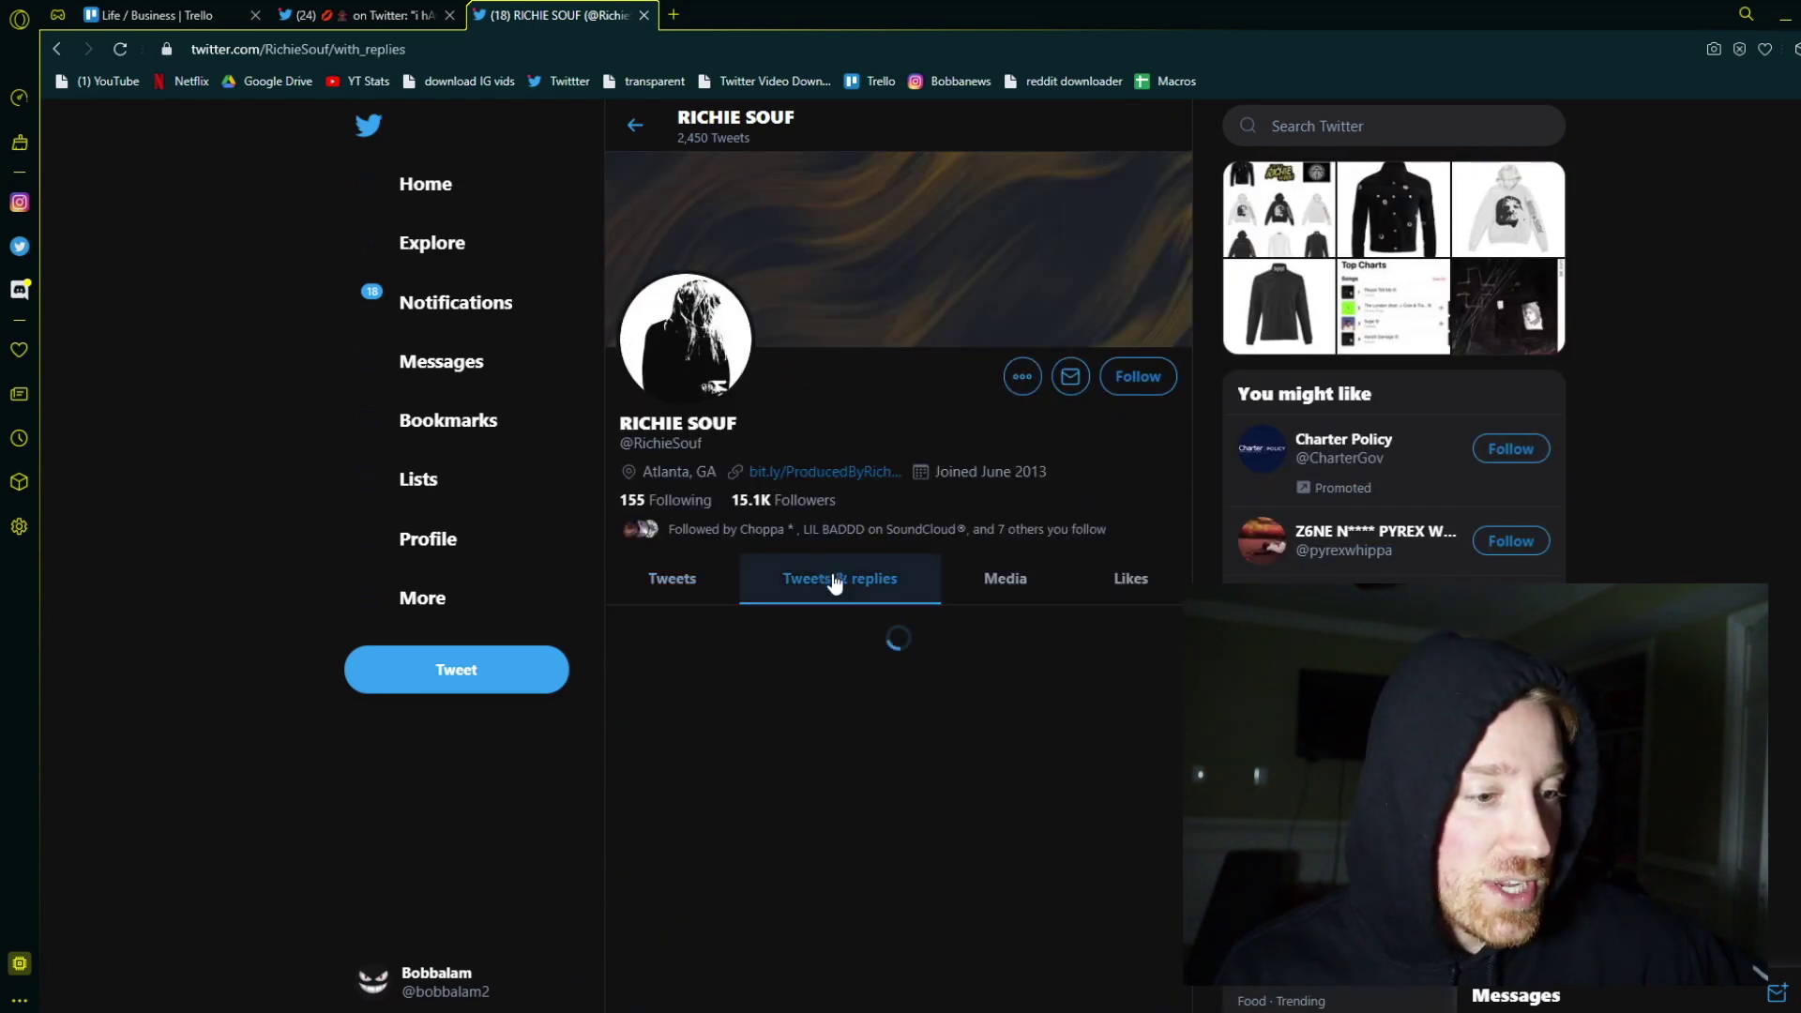
scroll(873, 594, "down", 2)
scroll(788, 521, "down", 2)
scroll(767, 493, "down", 1)
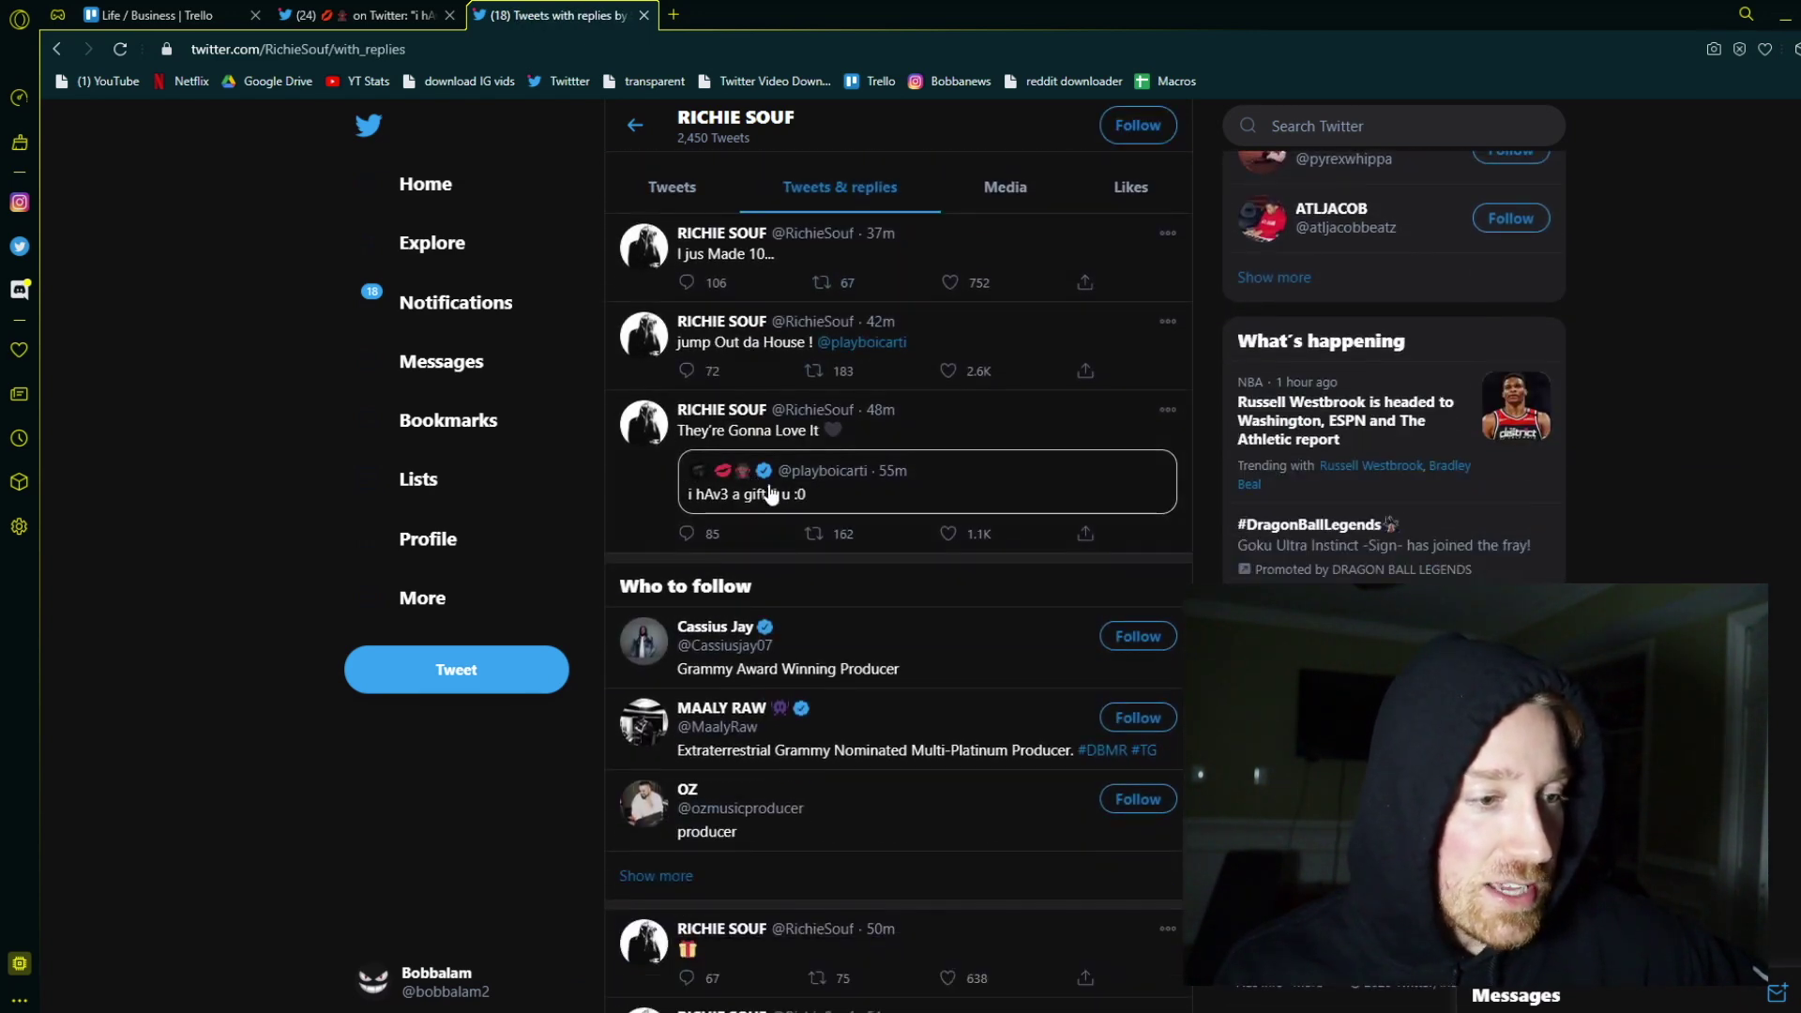
scroll(768, 487, "up", 6)
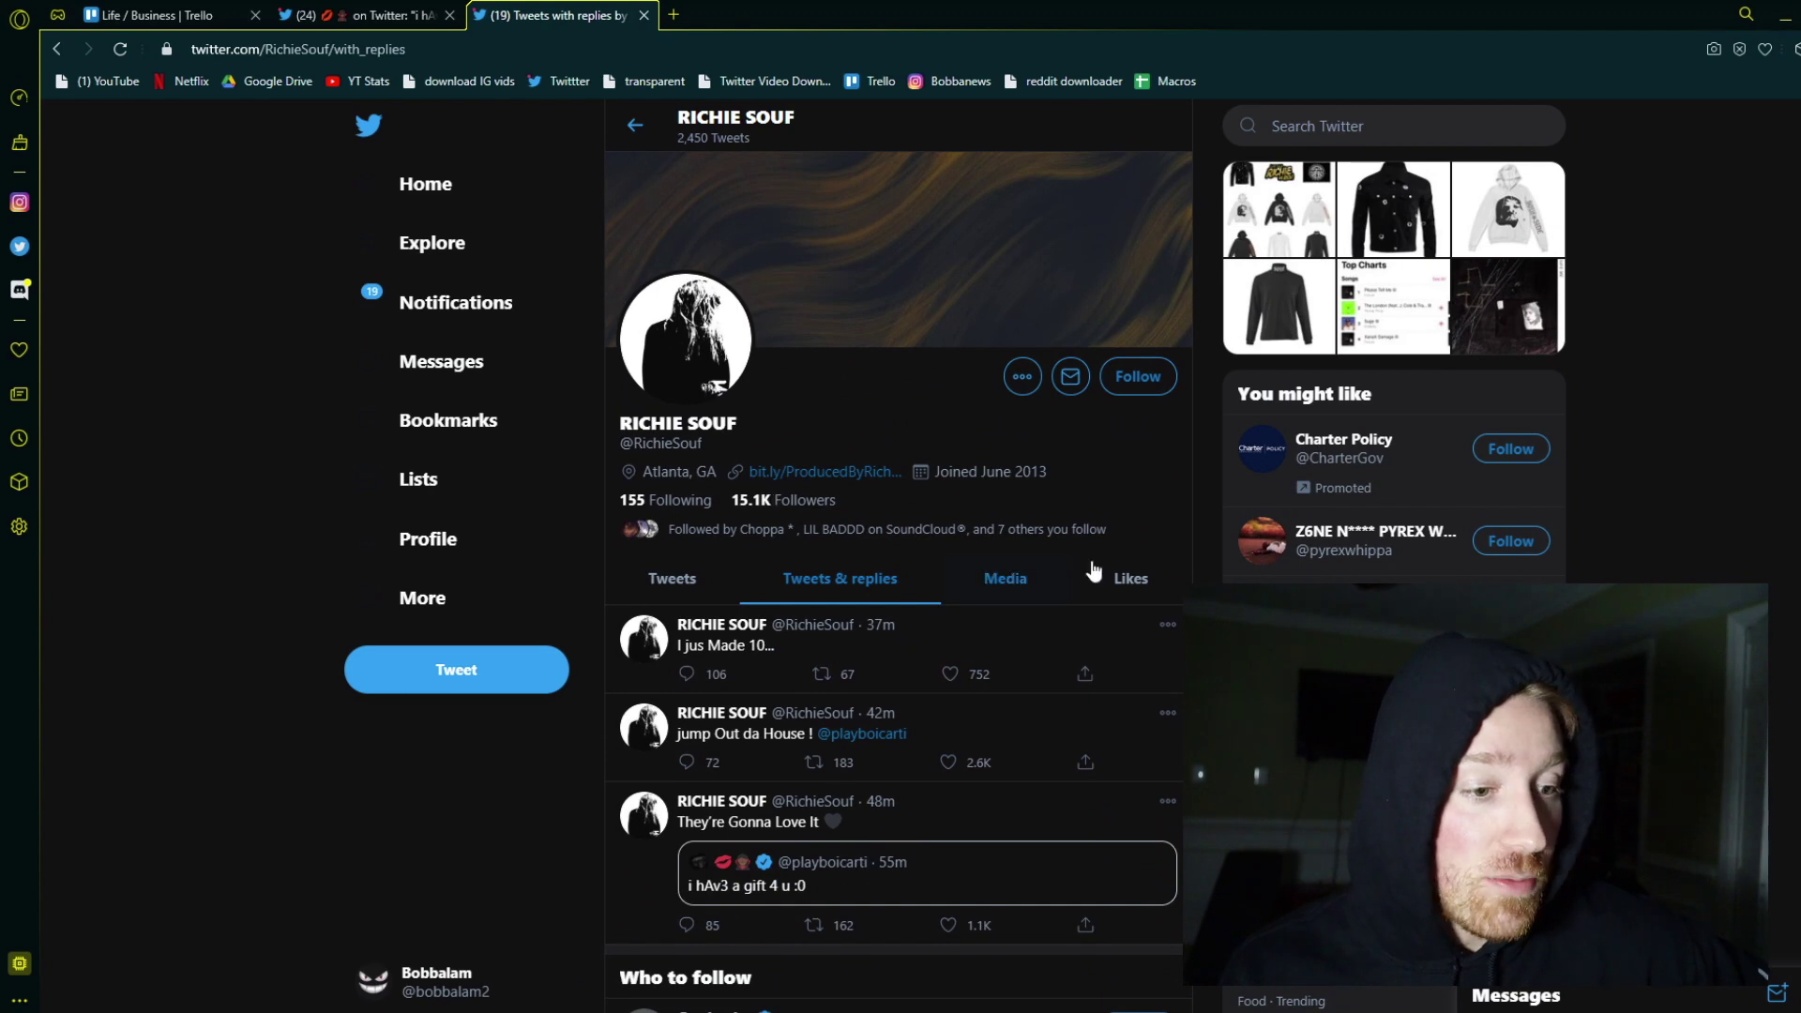
left_click(1130, 578)
scroll(876, 483, "down", 1)
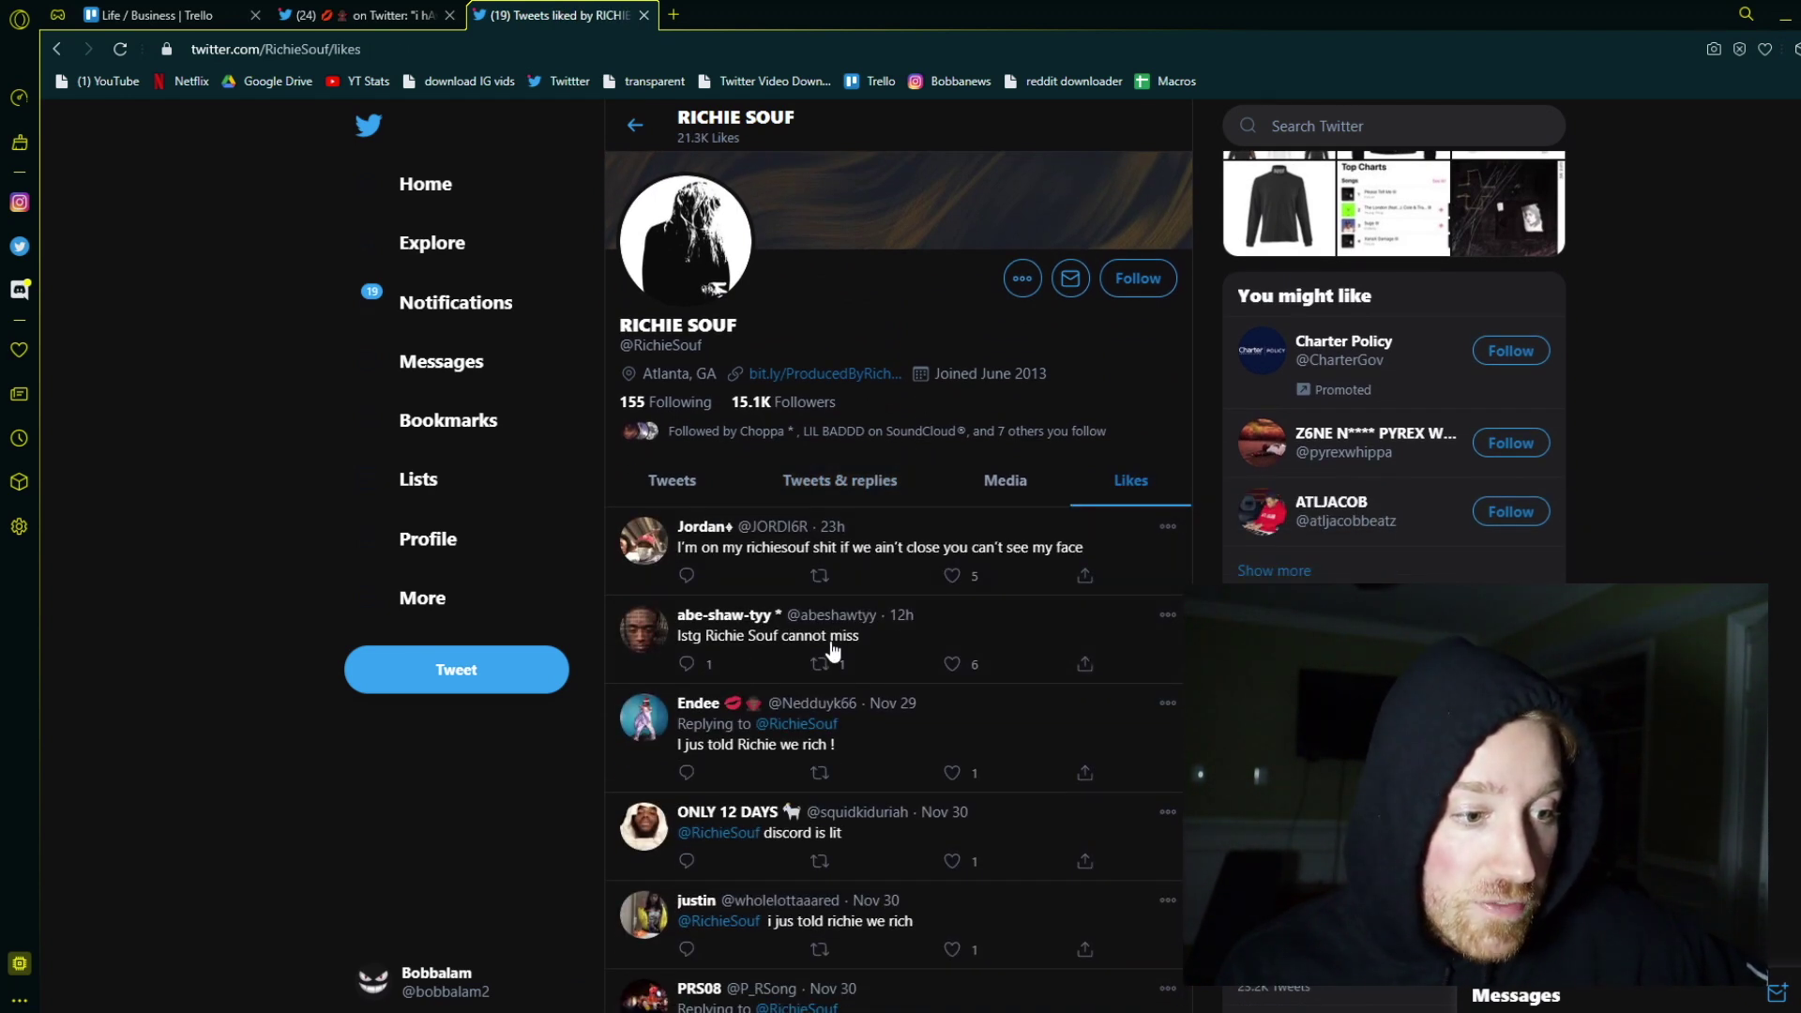
scroll(722, 635, "up", 1)
left_click(671, 578)
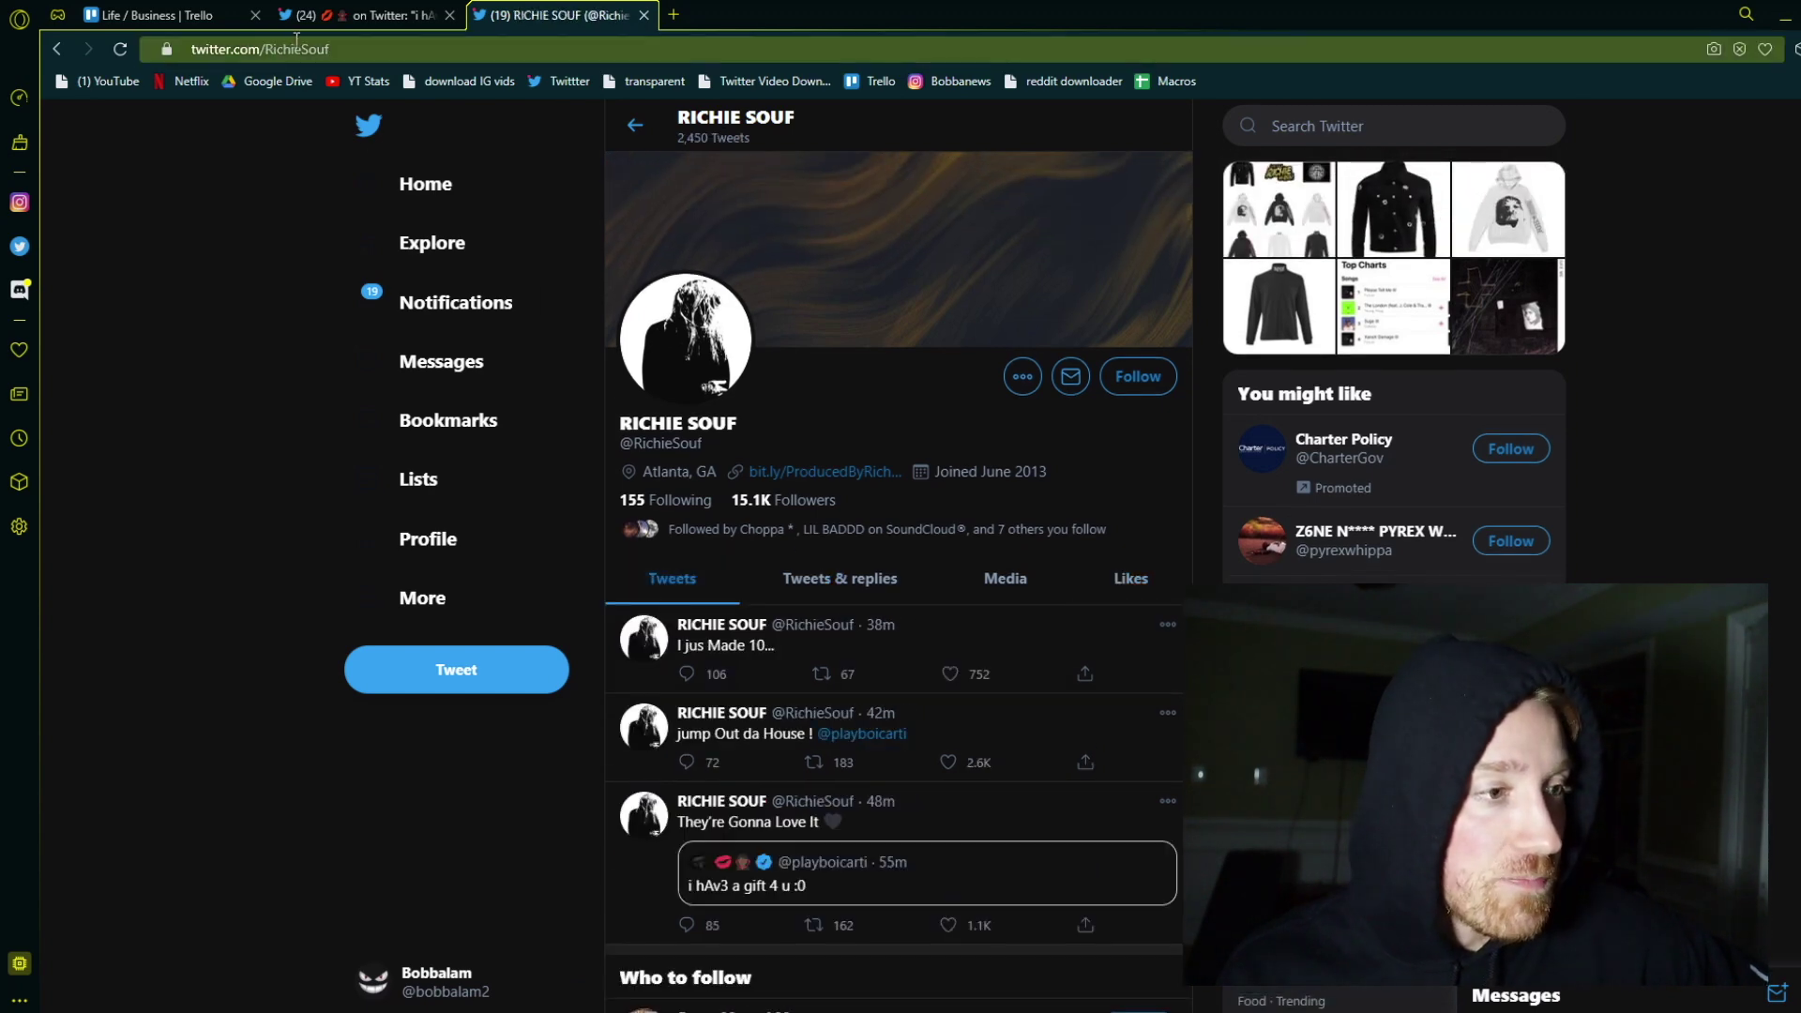
Step: Close the RICHIE SOUF tab and load Twitter ('tw') in a new tab
left_click(642, 18)
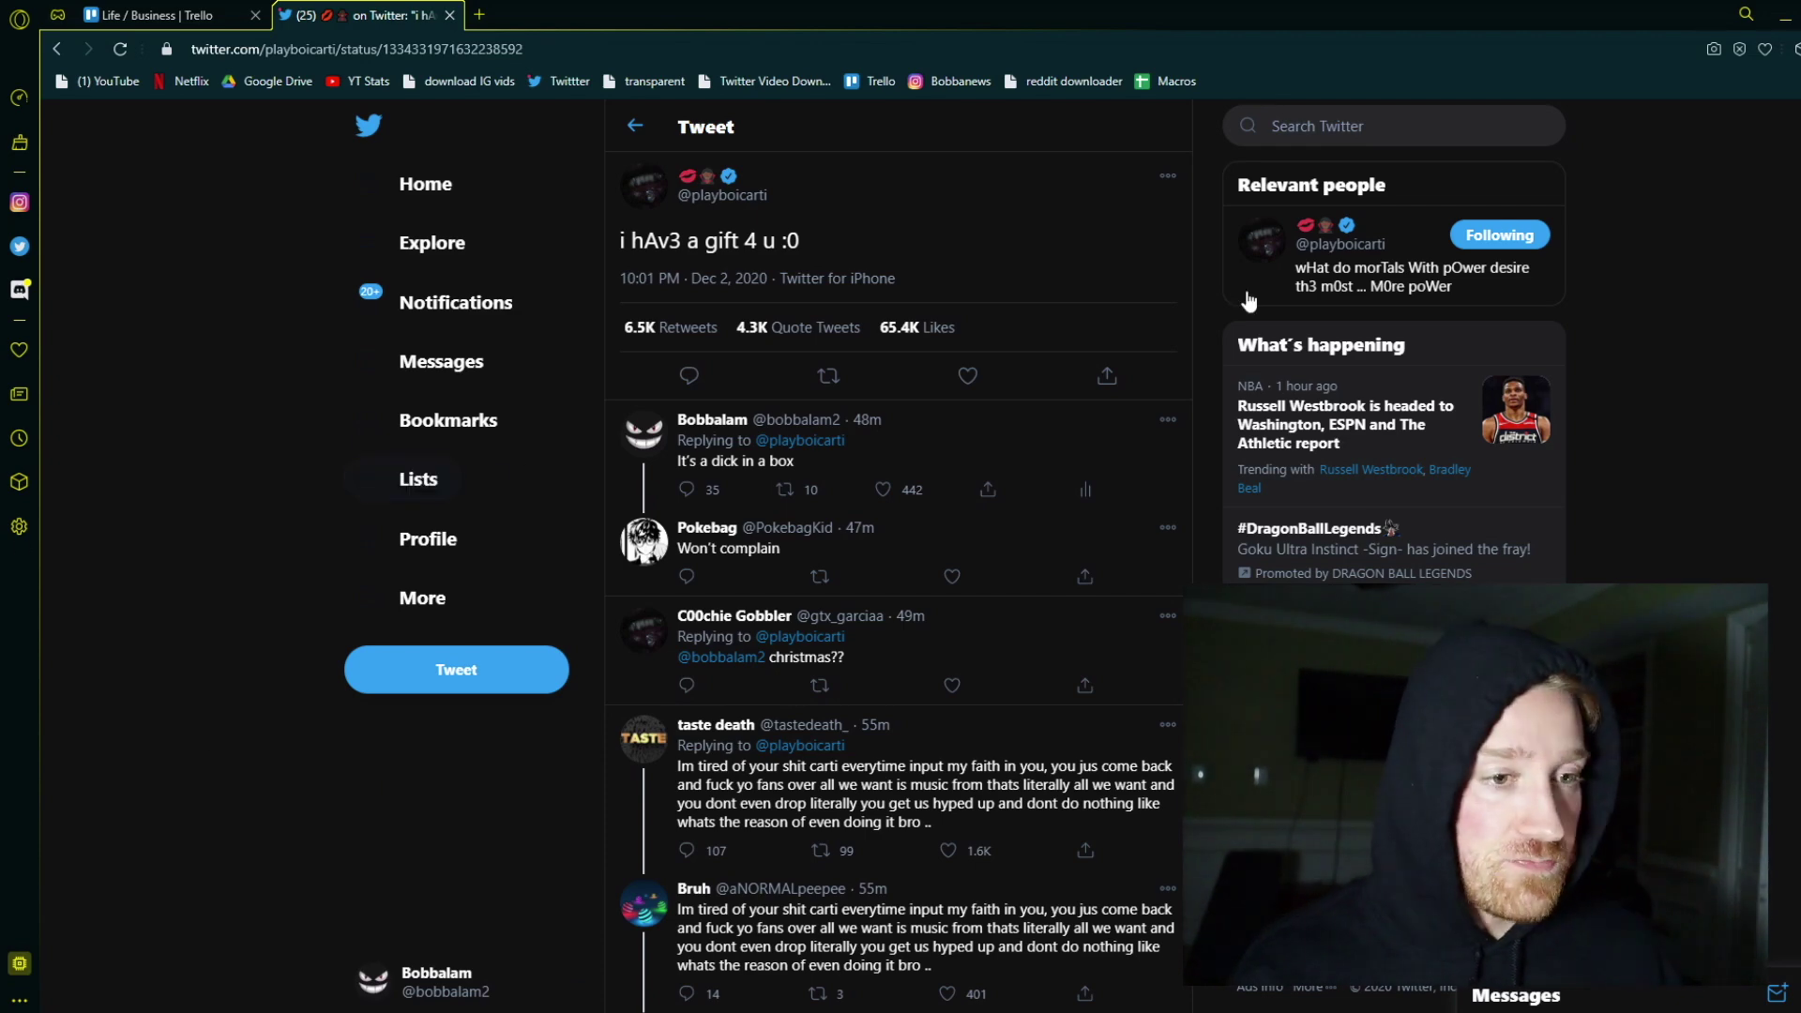
left_click(480, 15)
type("tw")
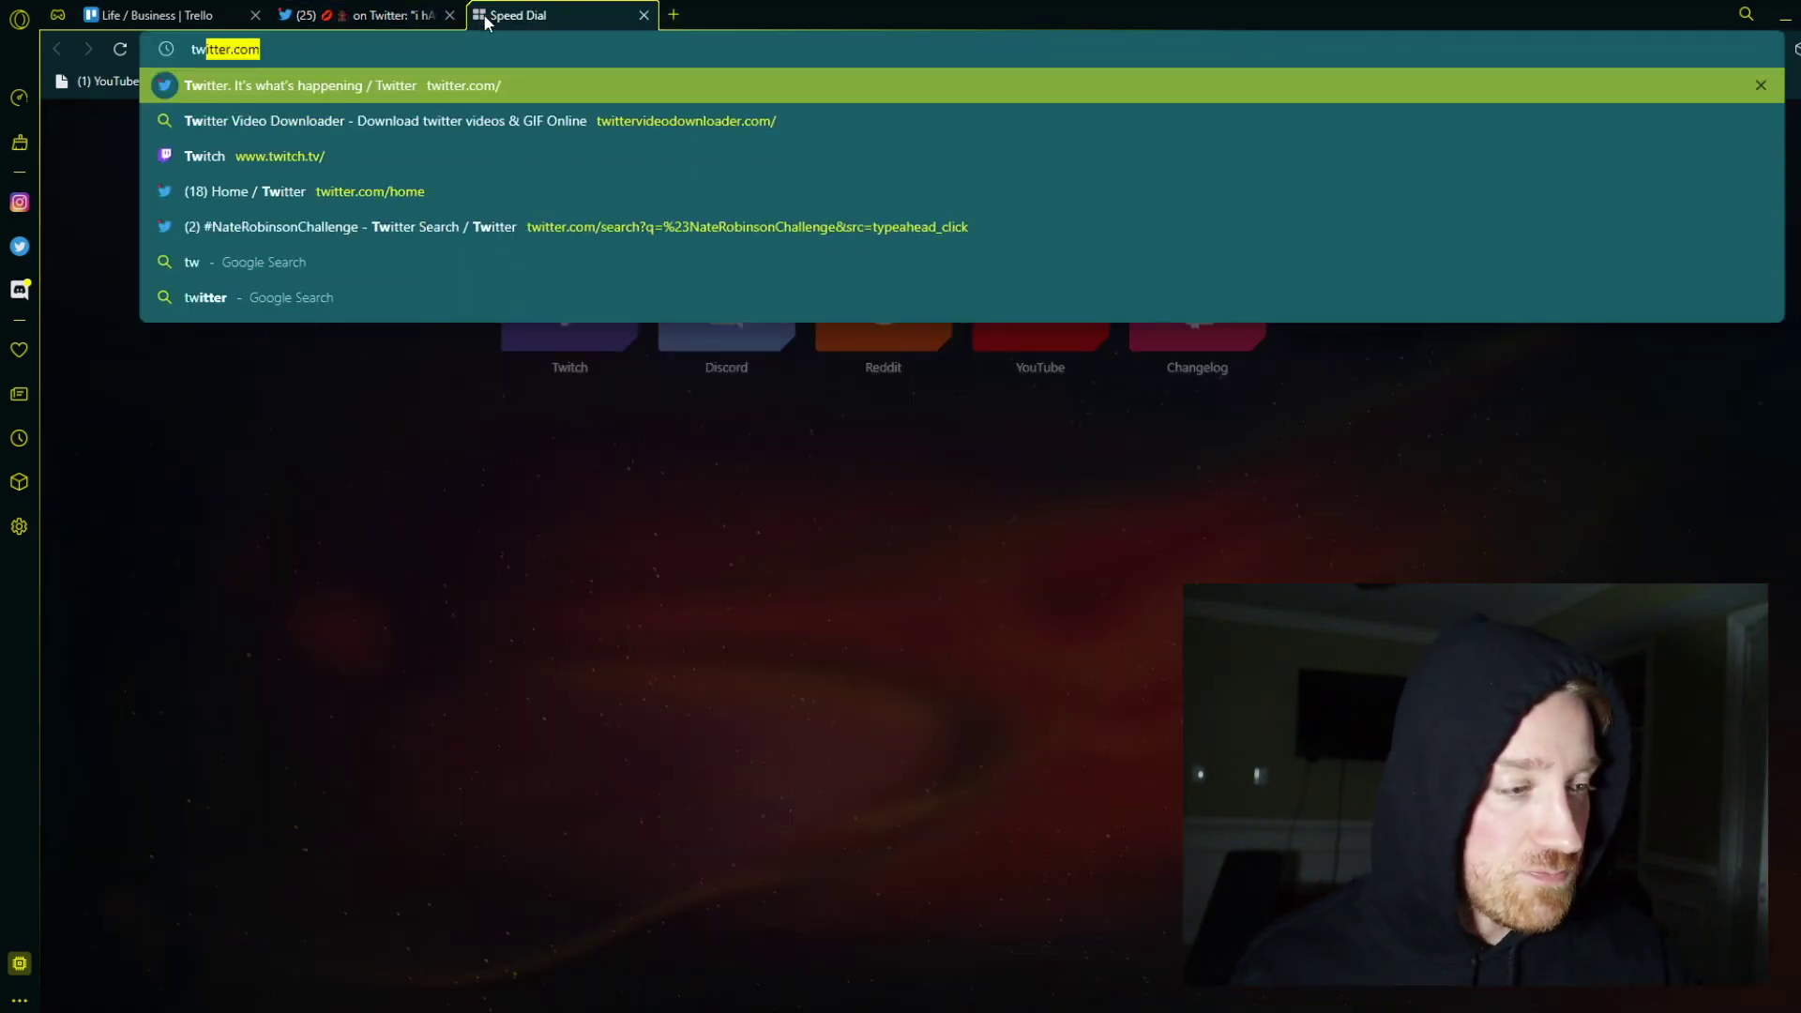
key("Return")
Step: From the Bobbalam profile, open ASAP TyY's quoted 'New Music December 11th' tweet
left_click(477, 540)
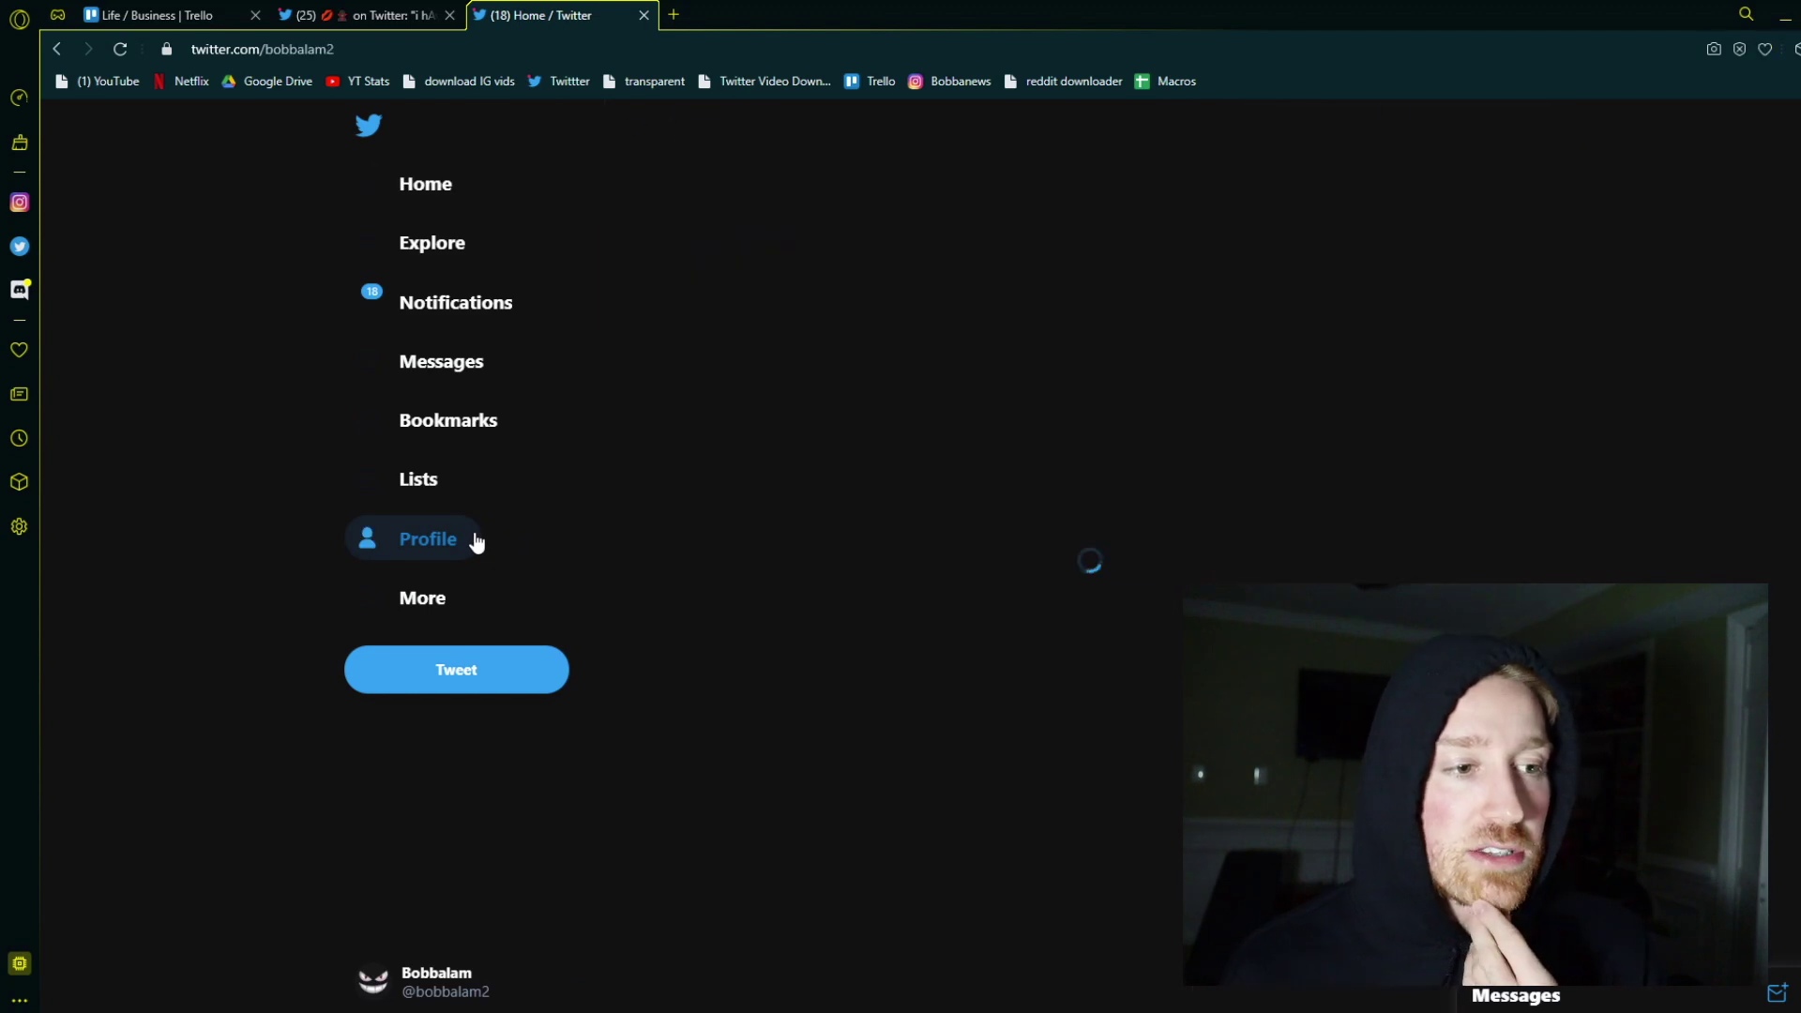
scroll(644, 439, "down", 2)
scroll(645, 439, "down", 1)
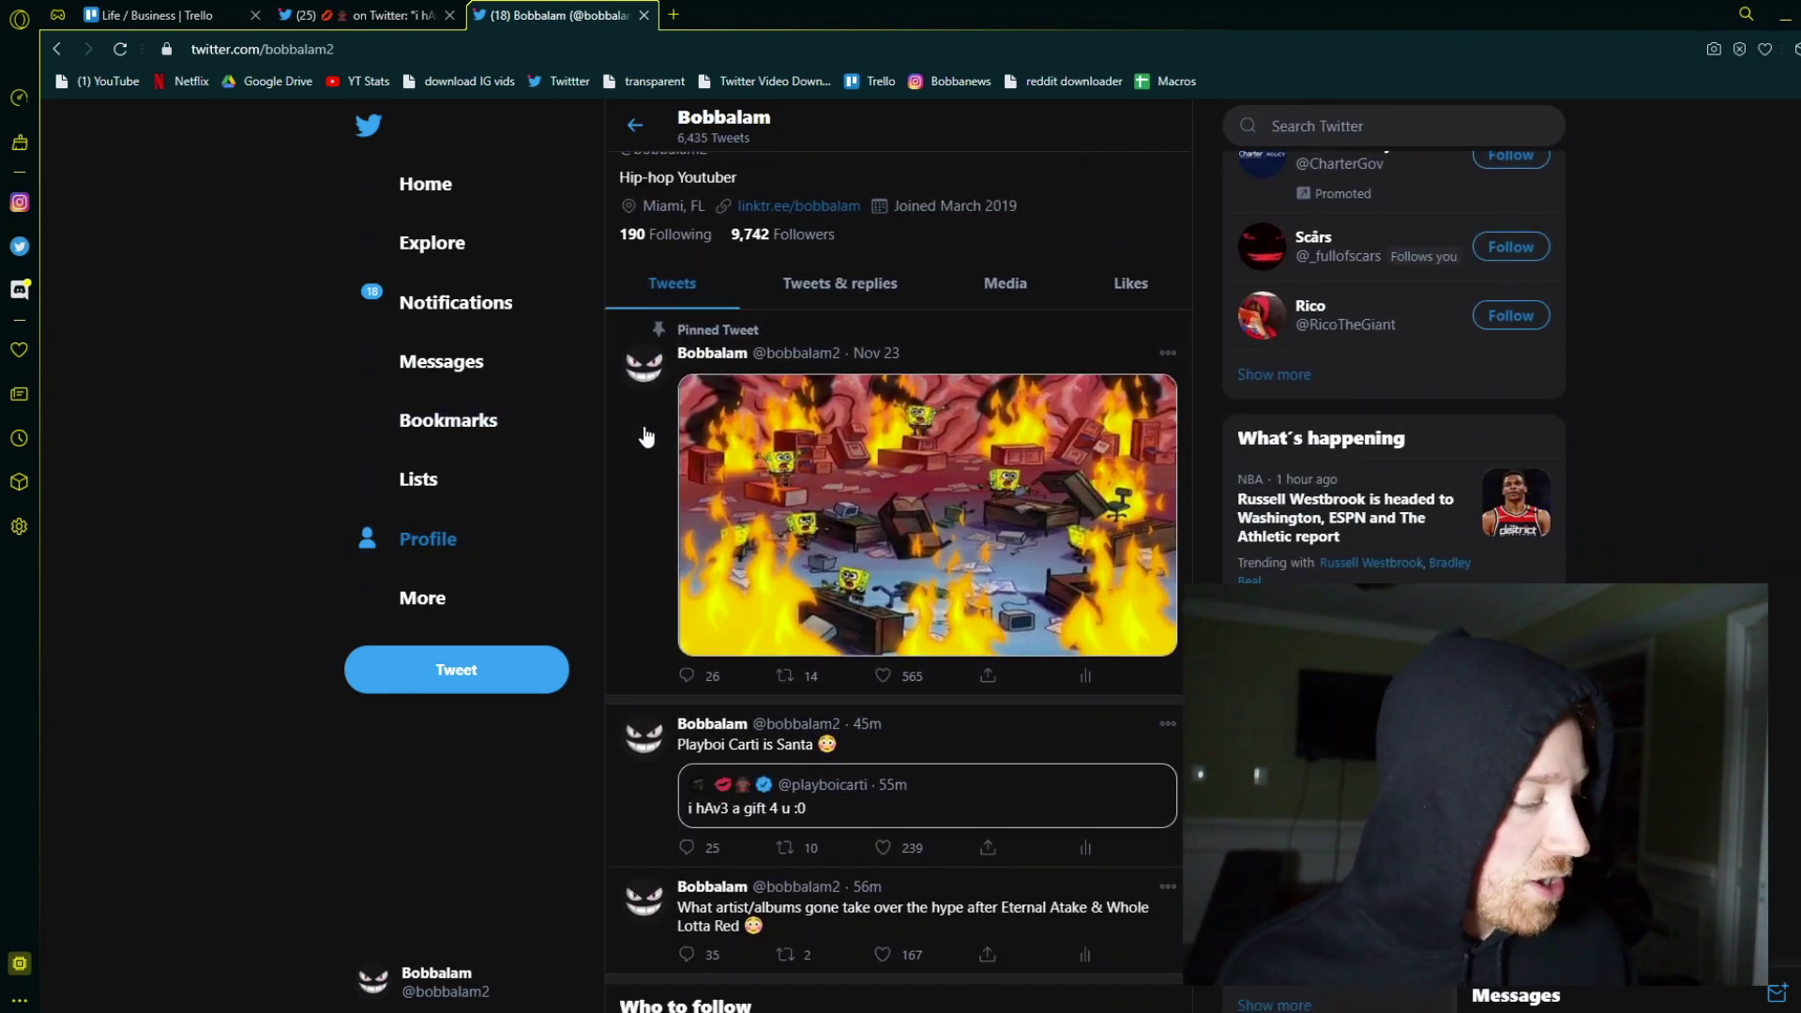
scroll(649, 439, "down", 3)
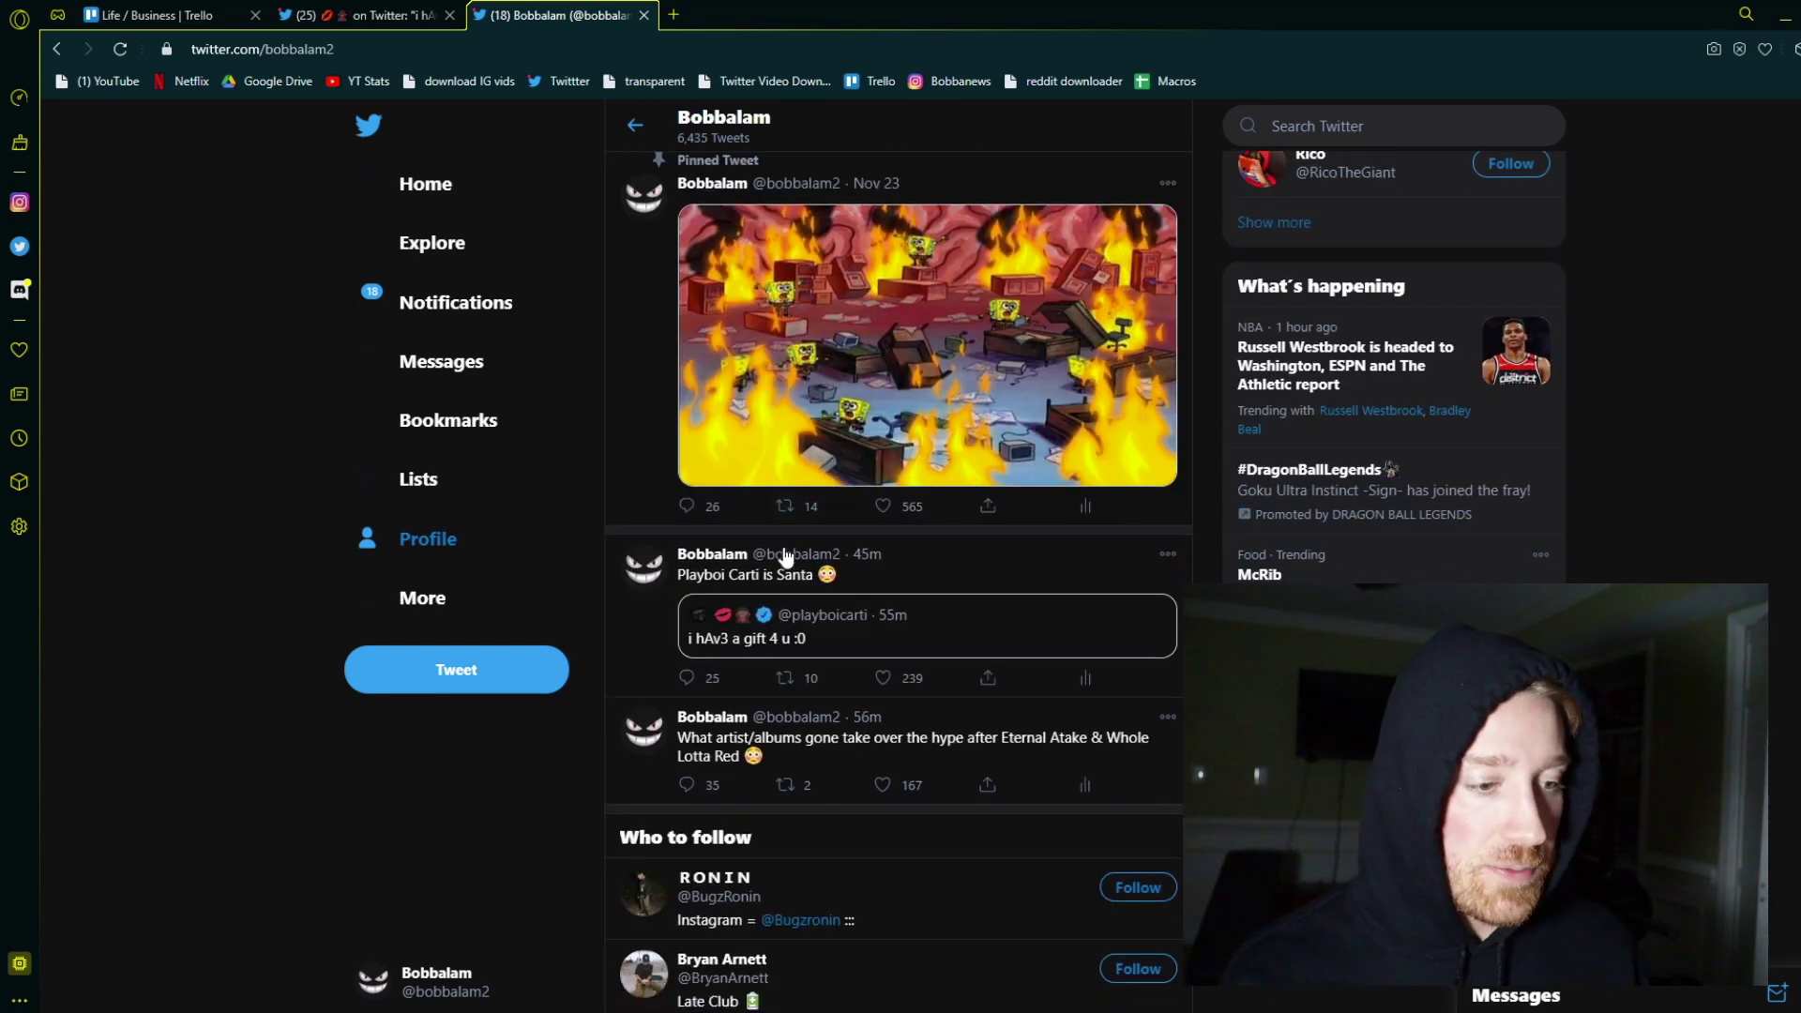
scroll(649, 440, "down", 3)
scroll(732, 465, "down", 3)
scroll(827, 491, "down", 4)
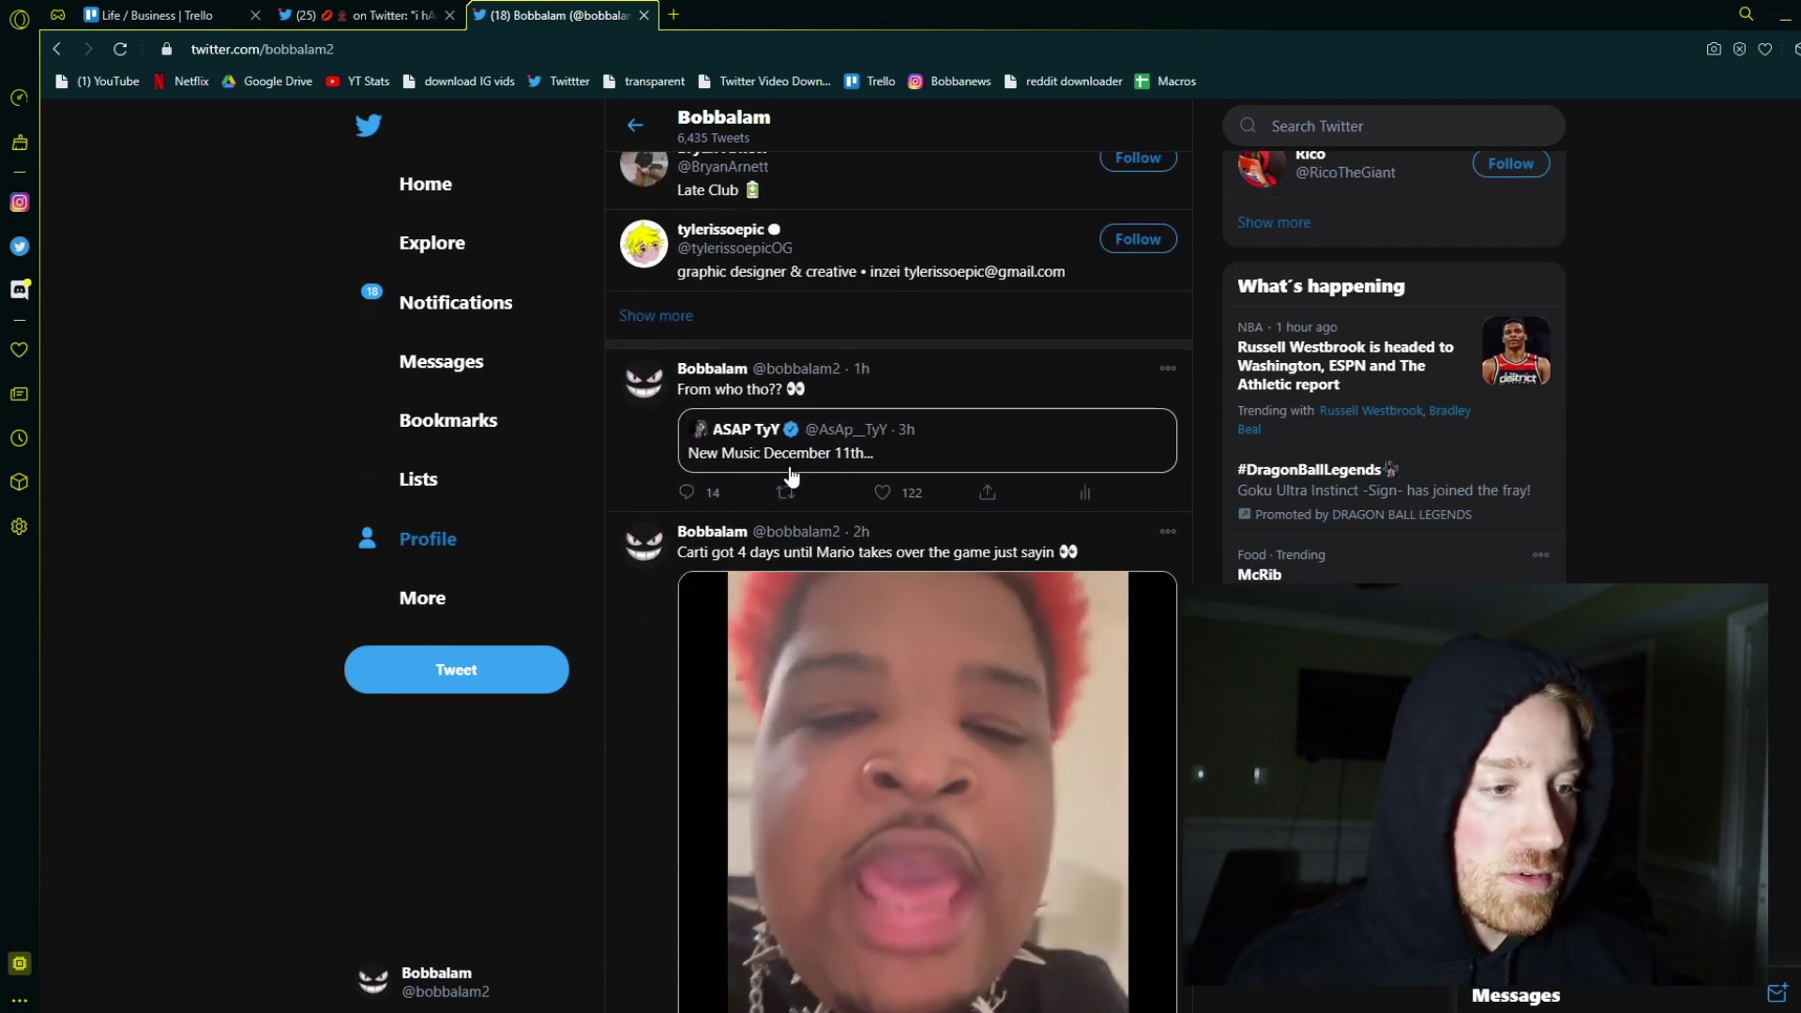
left_click(844, 550)
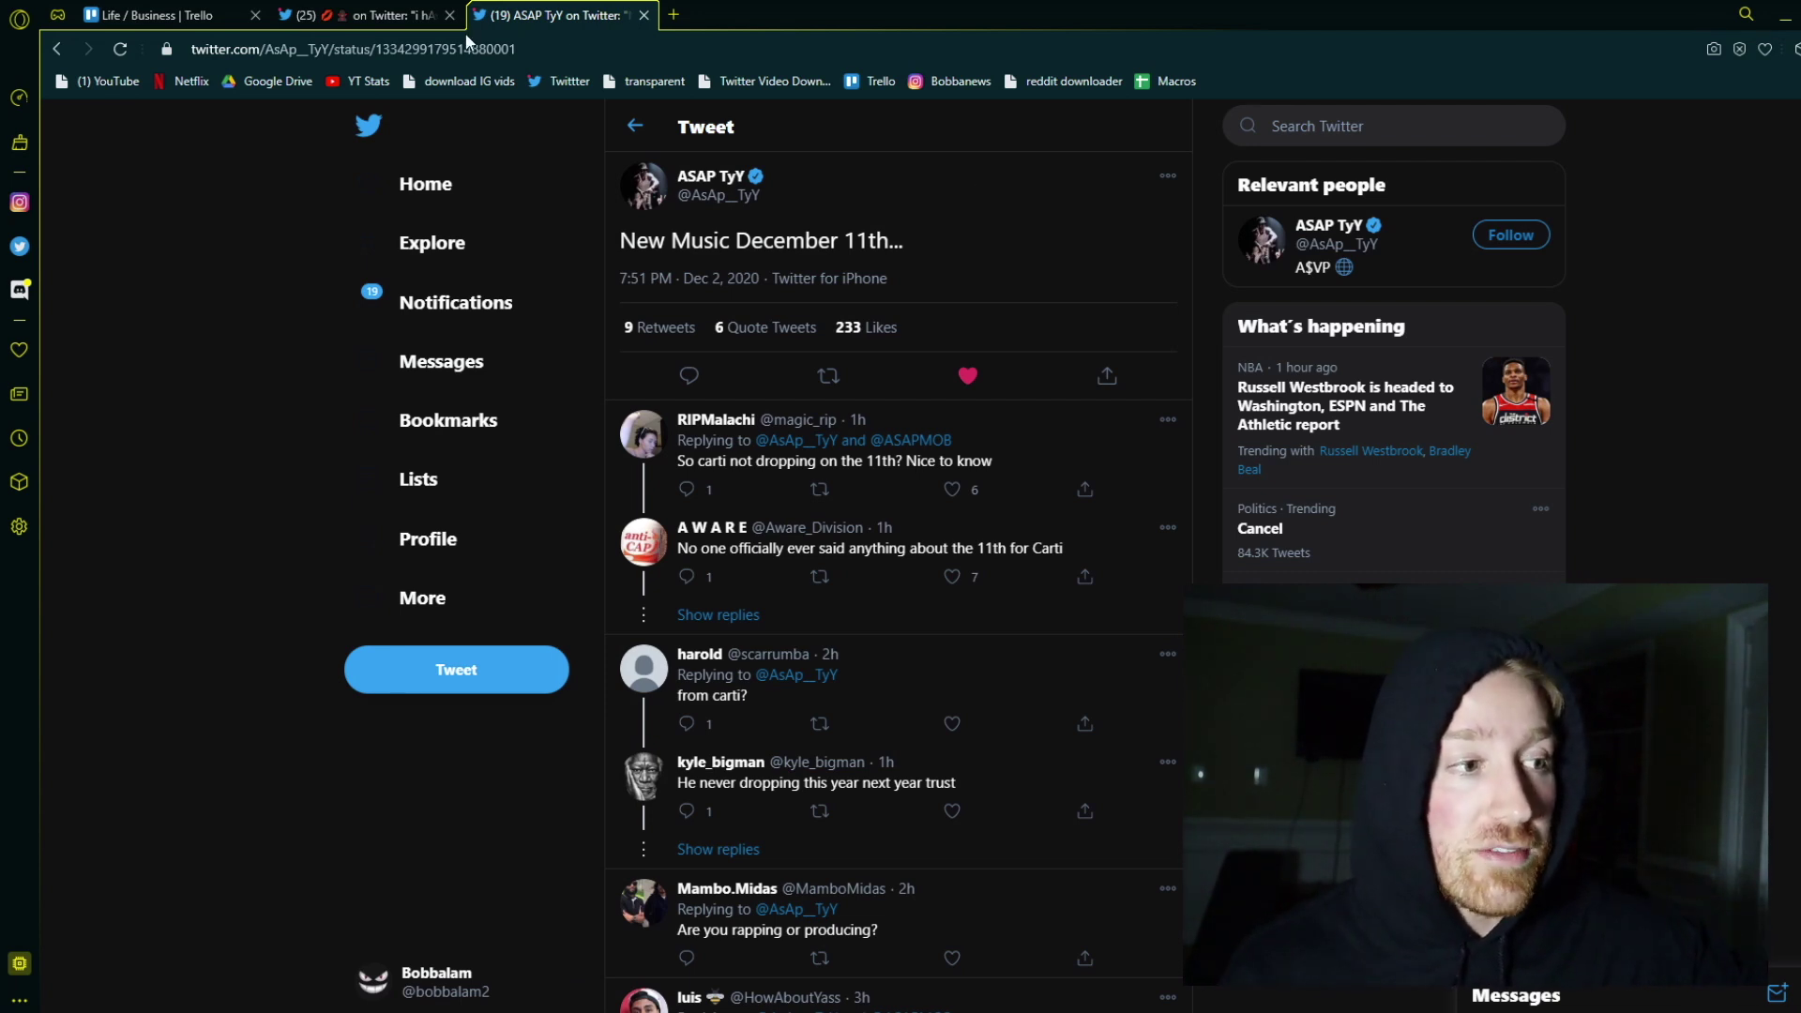
Step: Close the ASAP TyY tab and view Carti's heart tweet photo full-screen at normal zoom
left_click(645, 18)
left_click(632, 131)
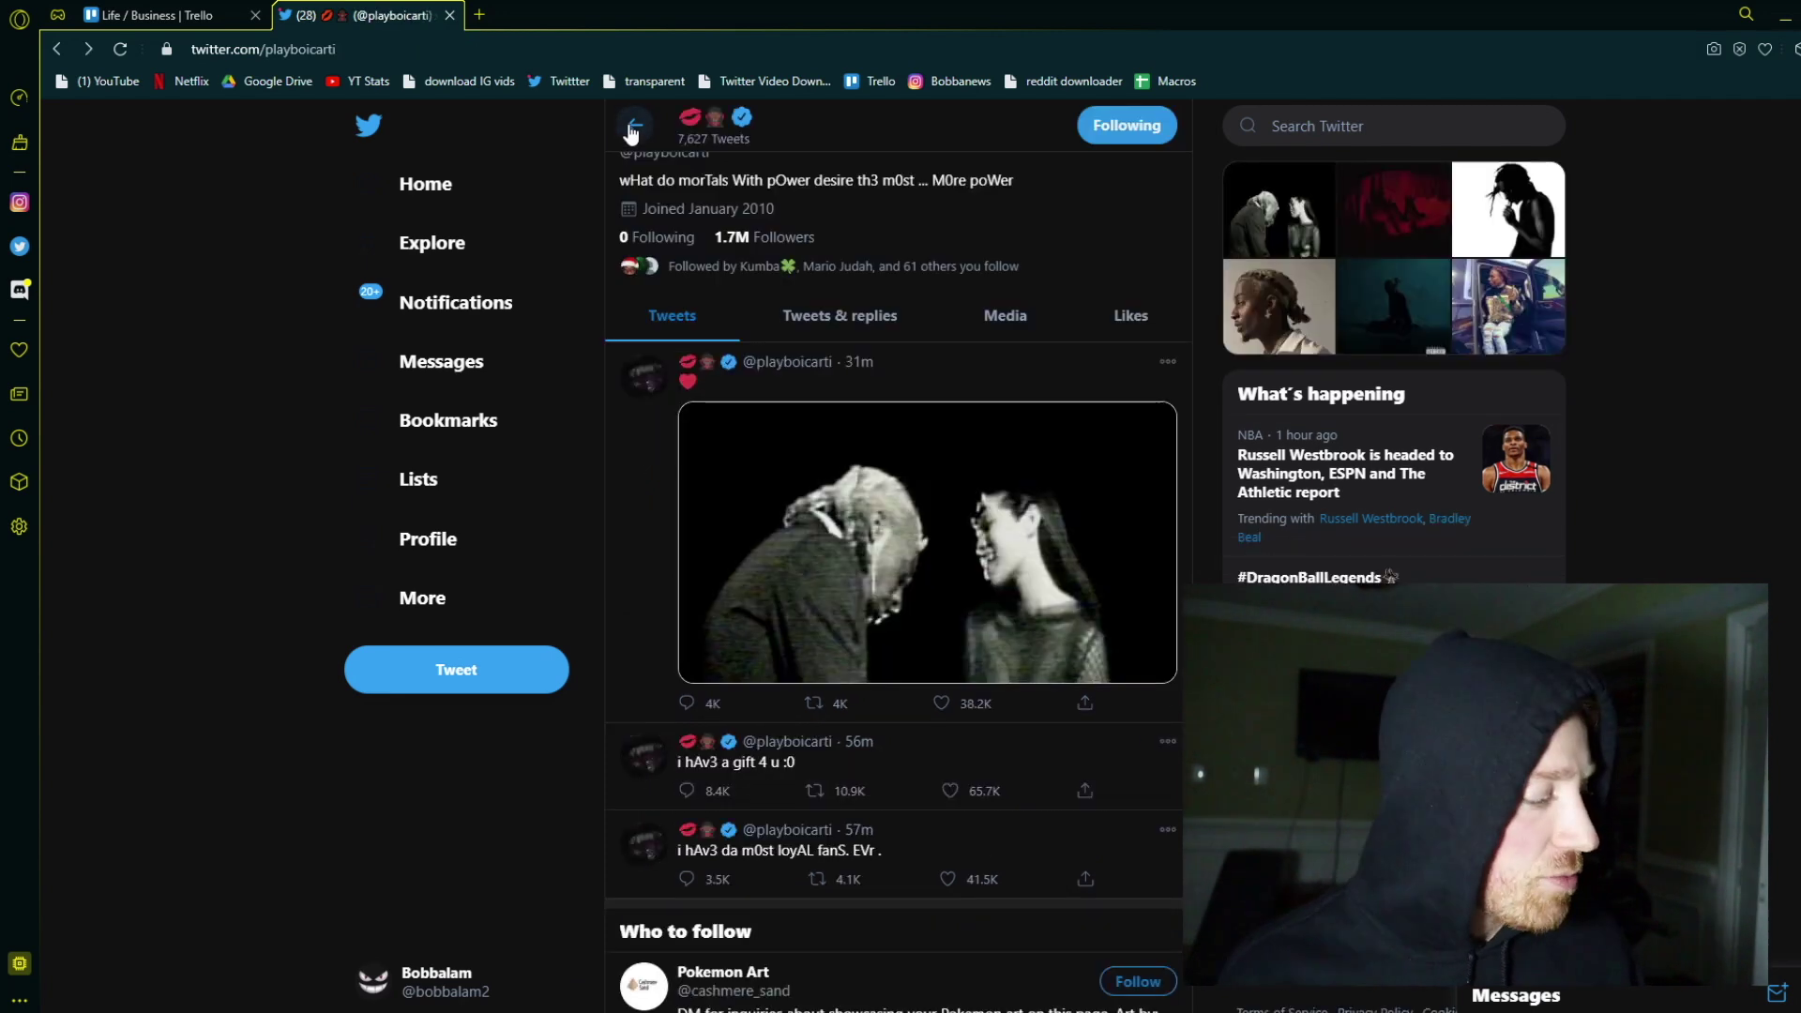
scroll(869, 447, "down", 2)
scroll(869, 447, "up", 1)
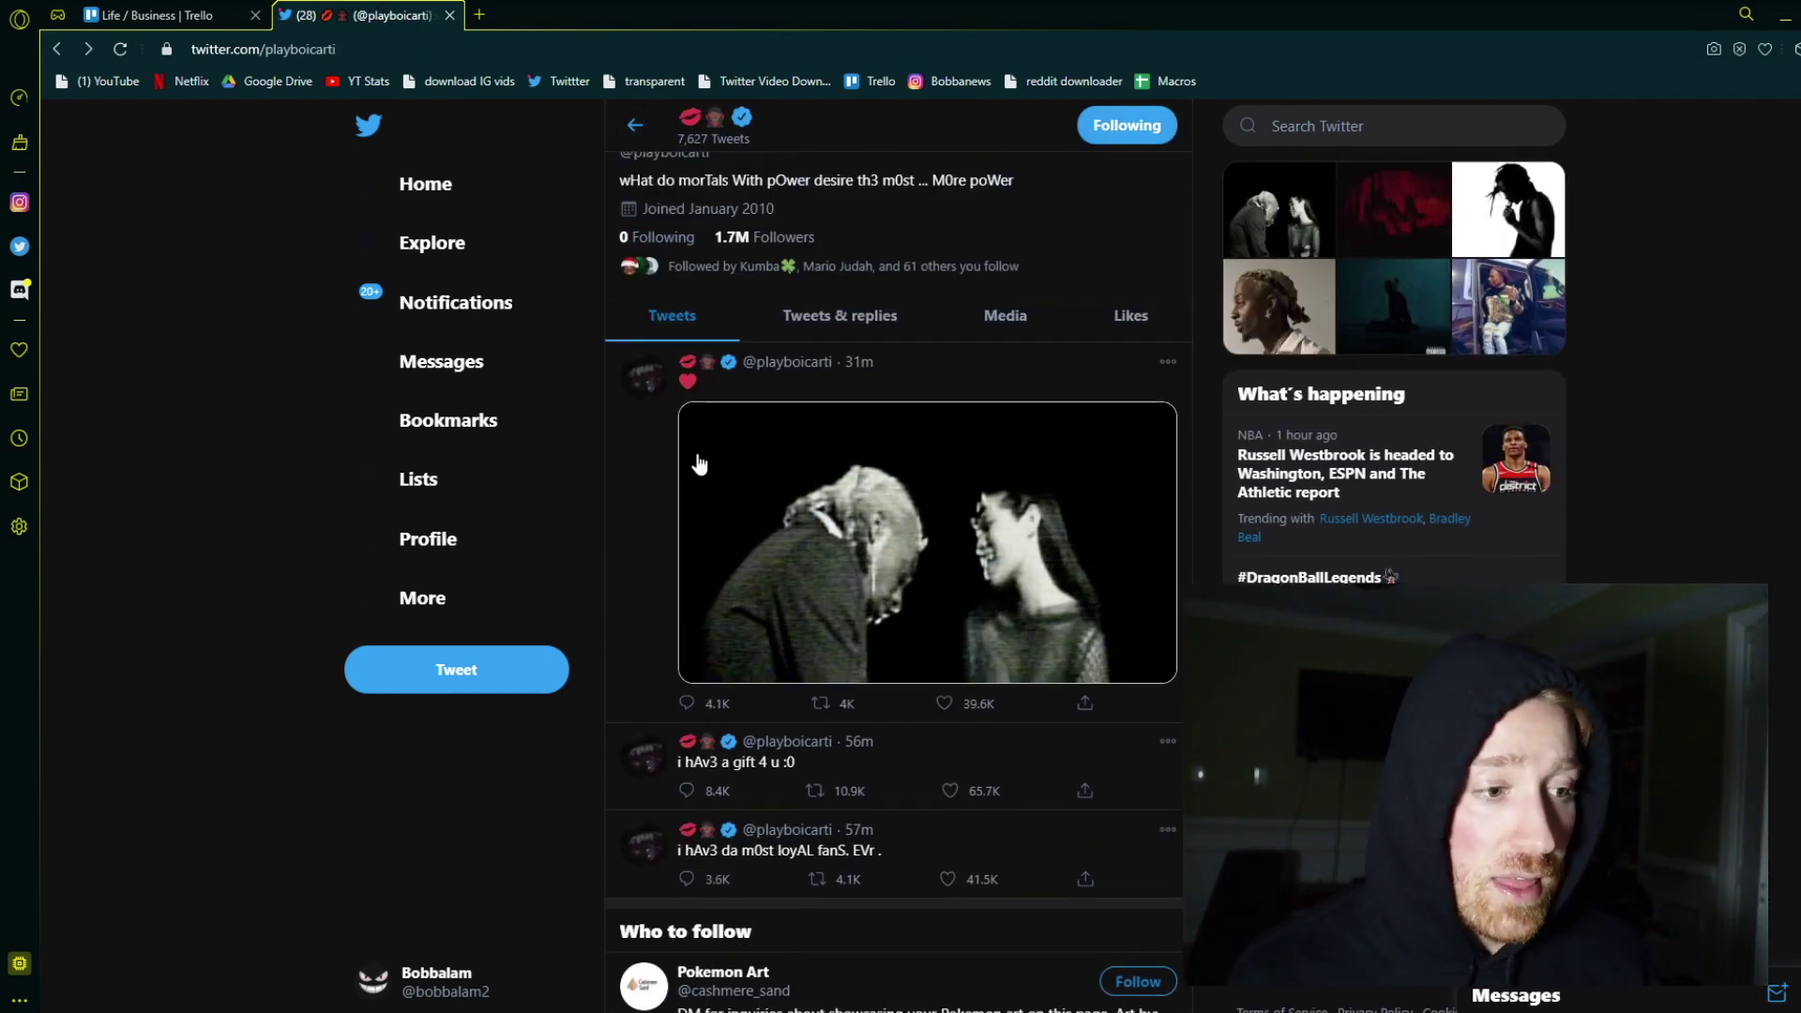
left_click(647, 459)
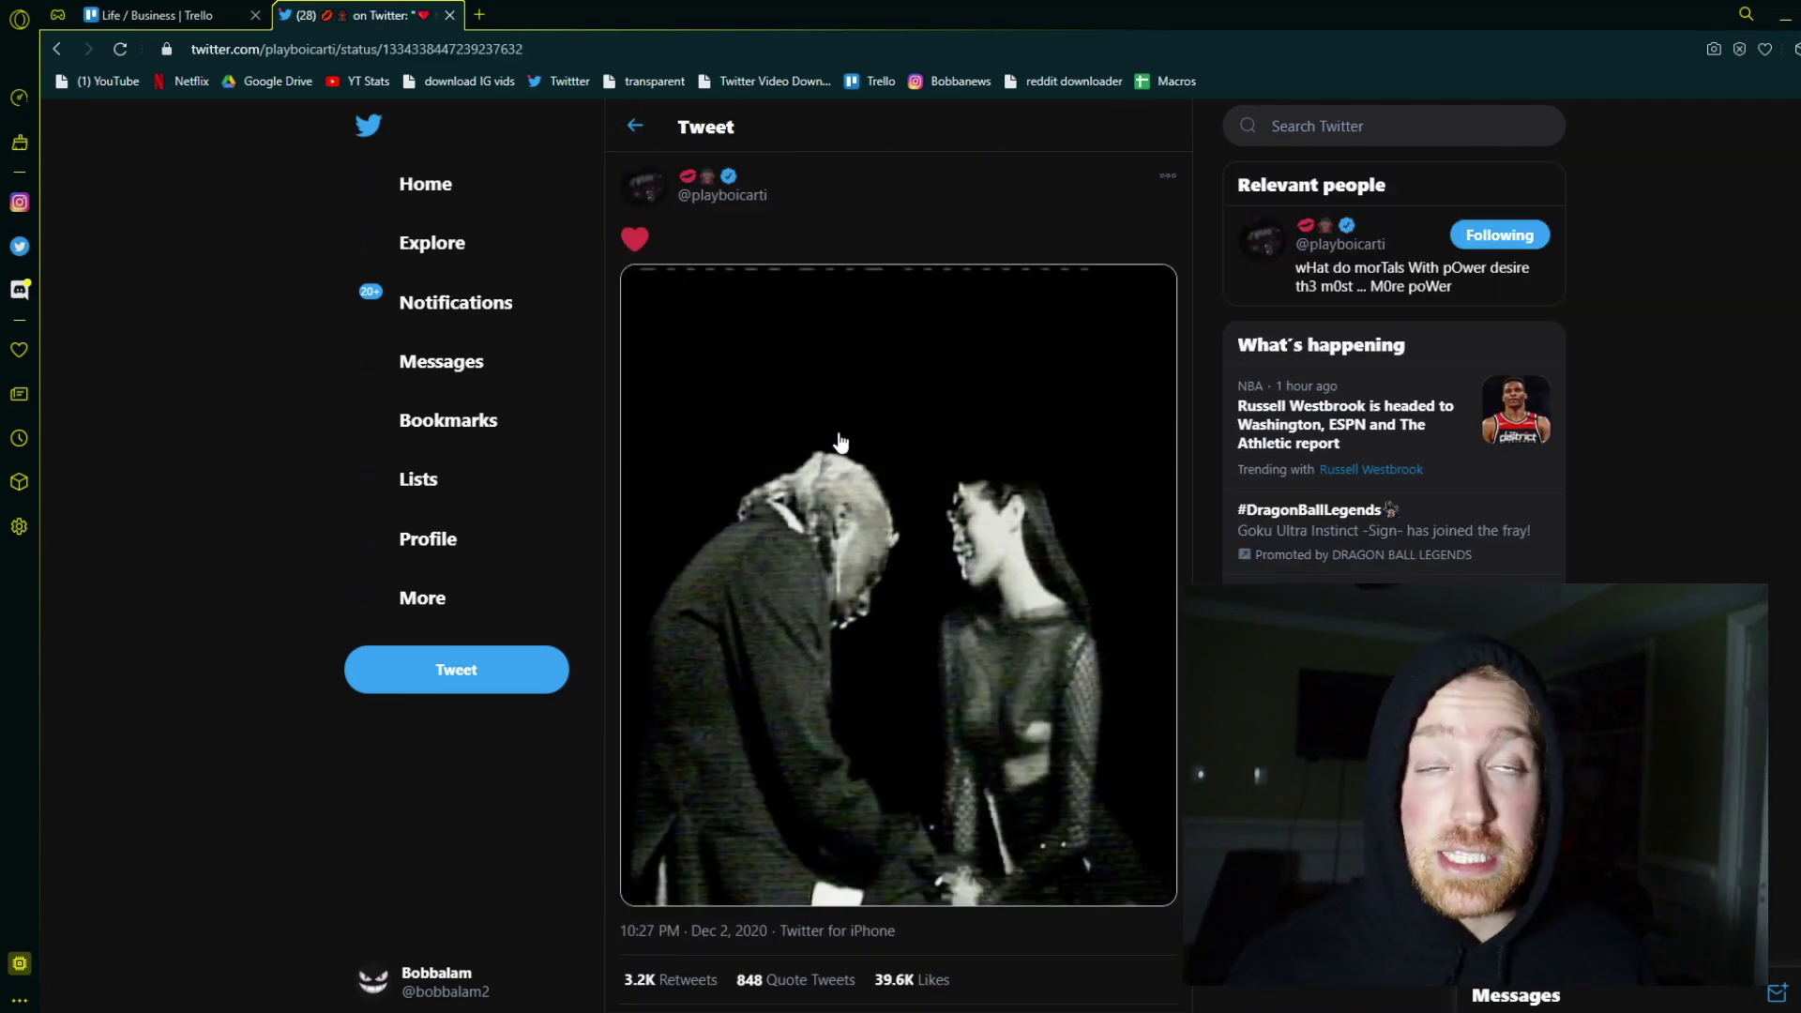
left_click(840, 443)
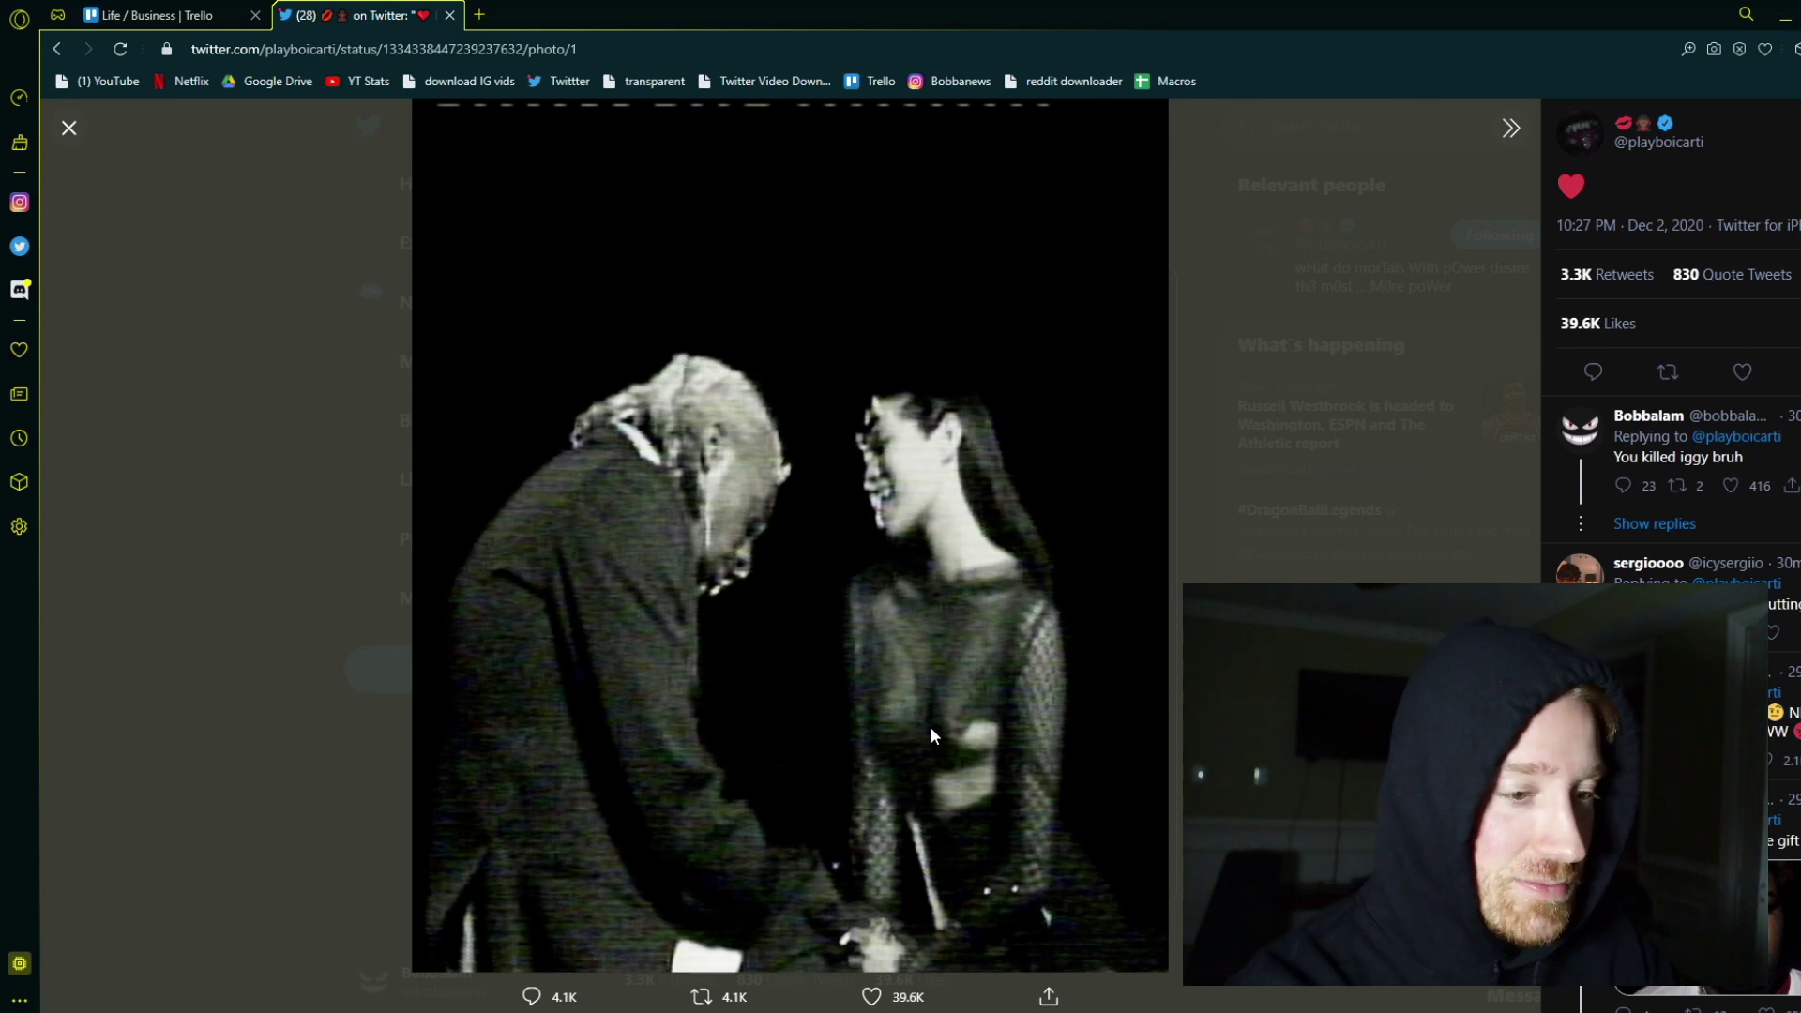
scroll(930, 726, "up", 1, "ctrl")
scroll(930, 727, "up", 1, "ctrl")
scroll(929, 727, "up", 1, "ctrl")
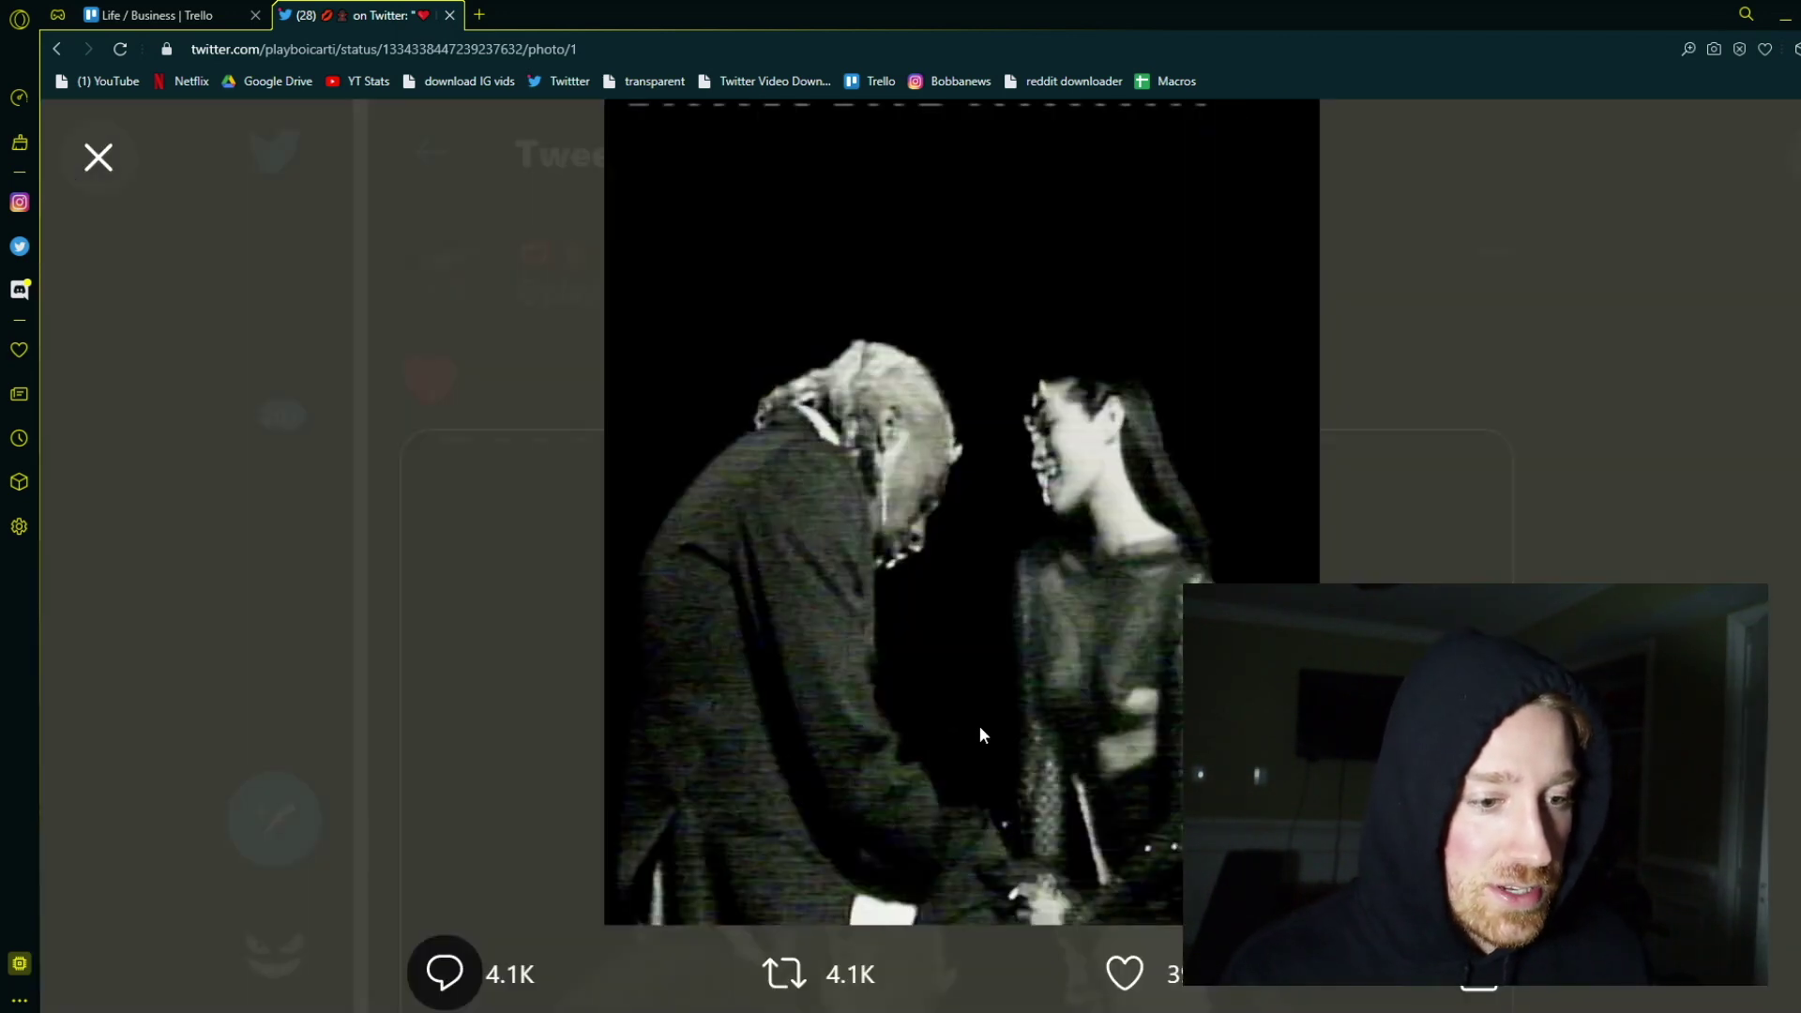
scroll(1001, 707, "up", 1, "ctrl")
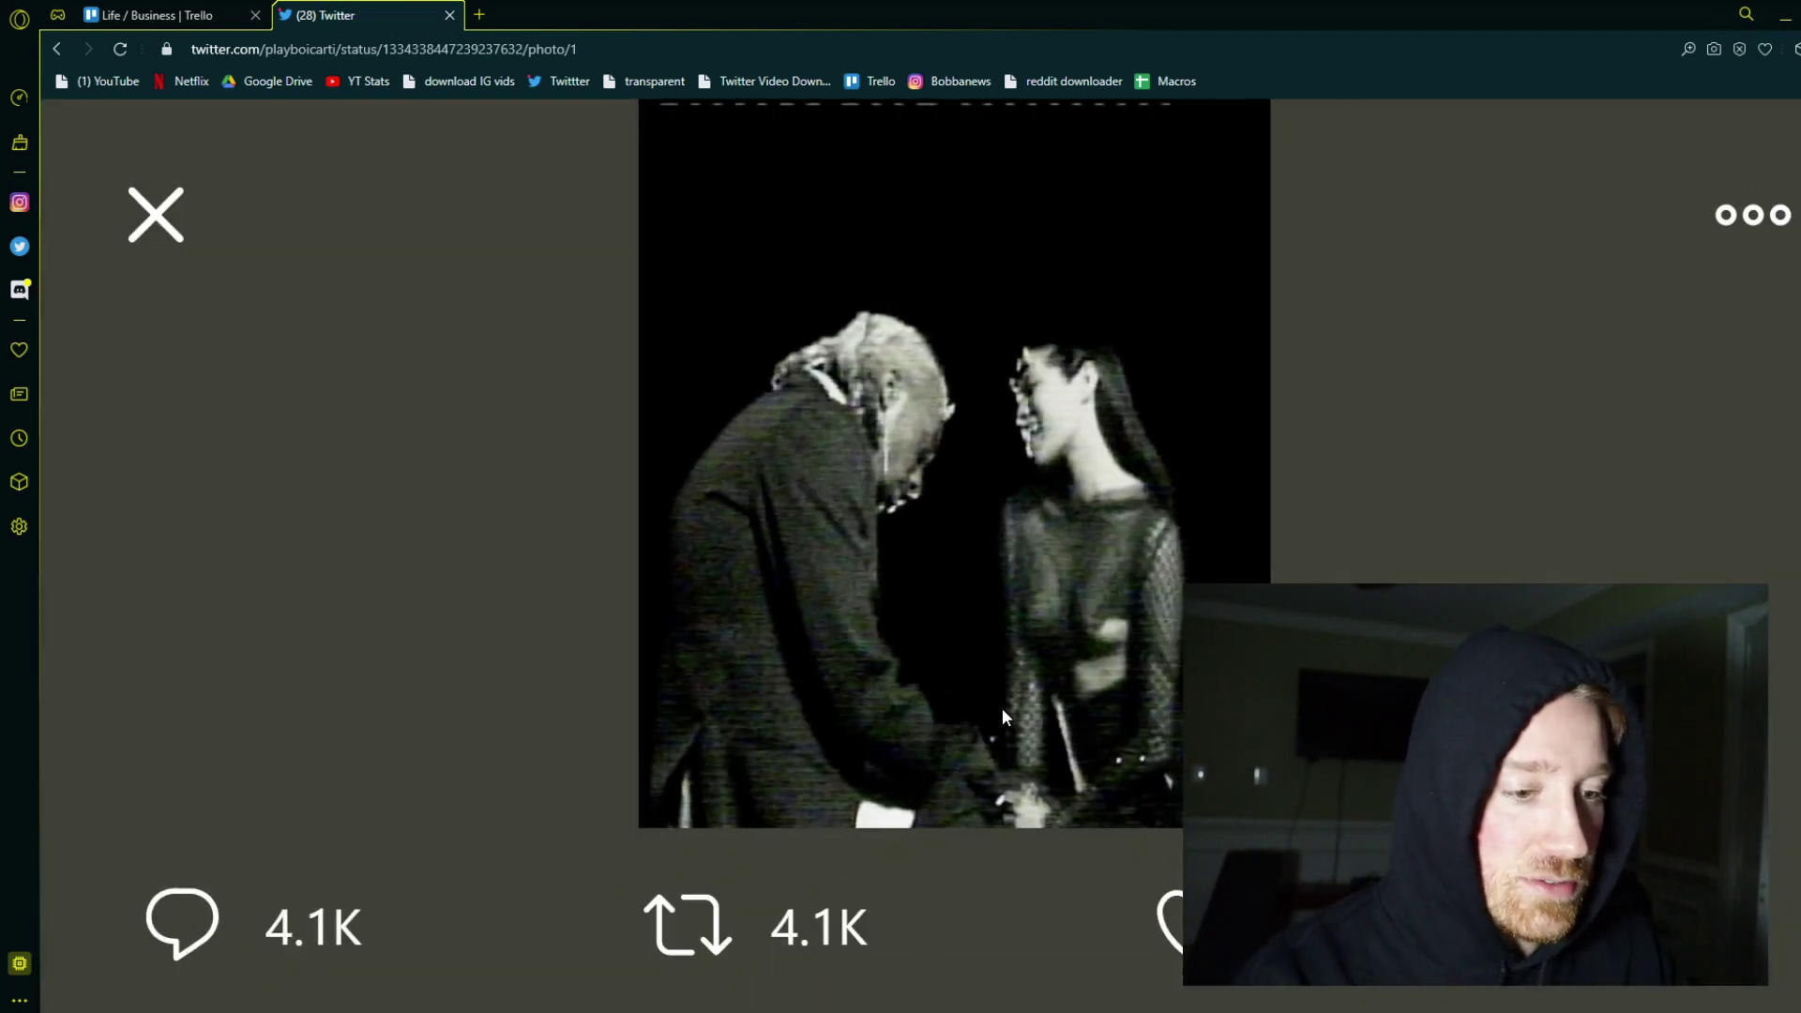
key("ctrl+0")
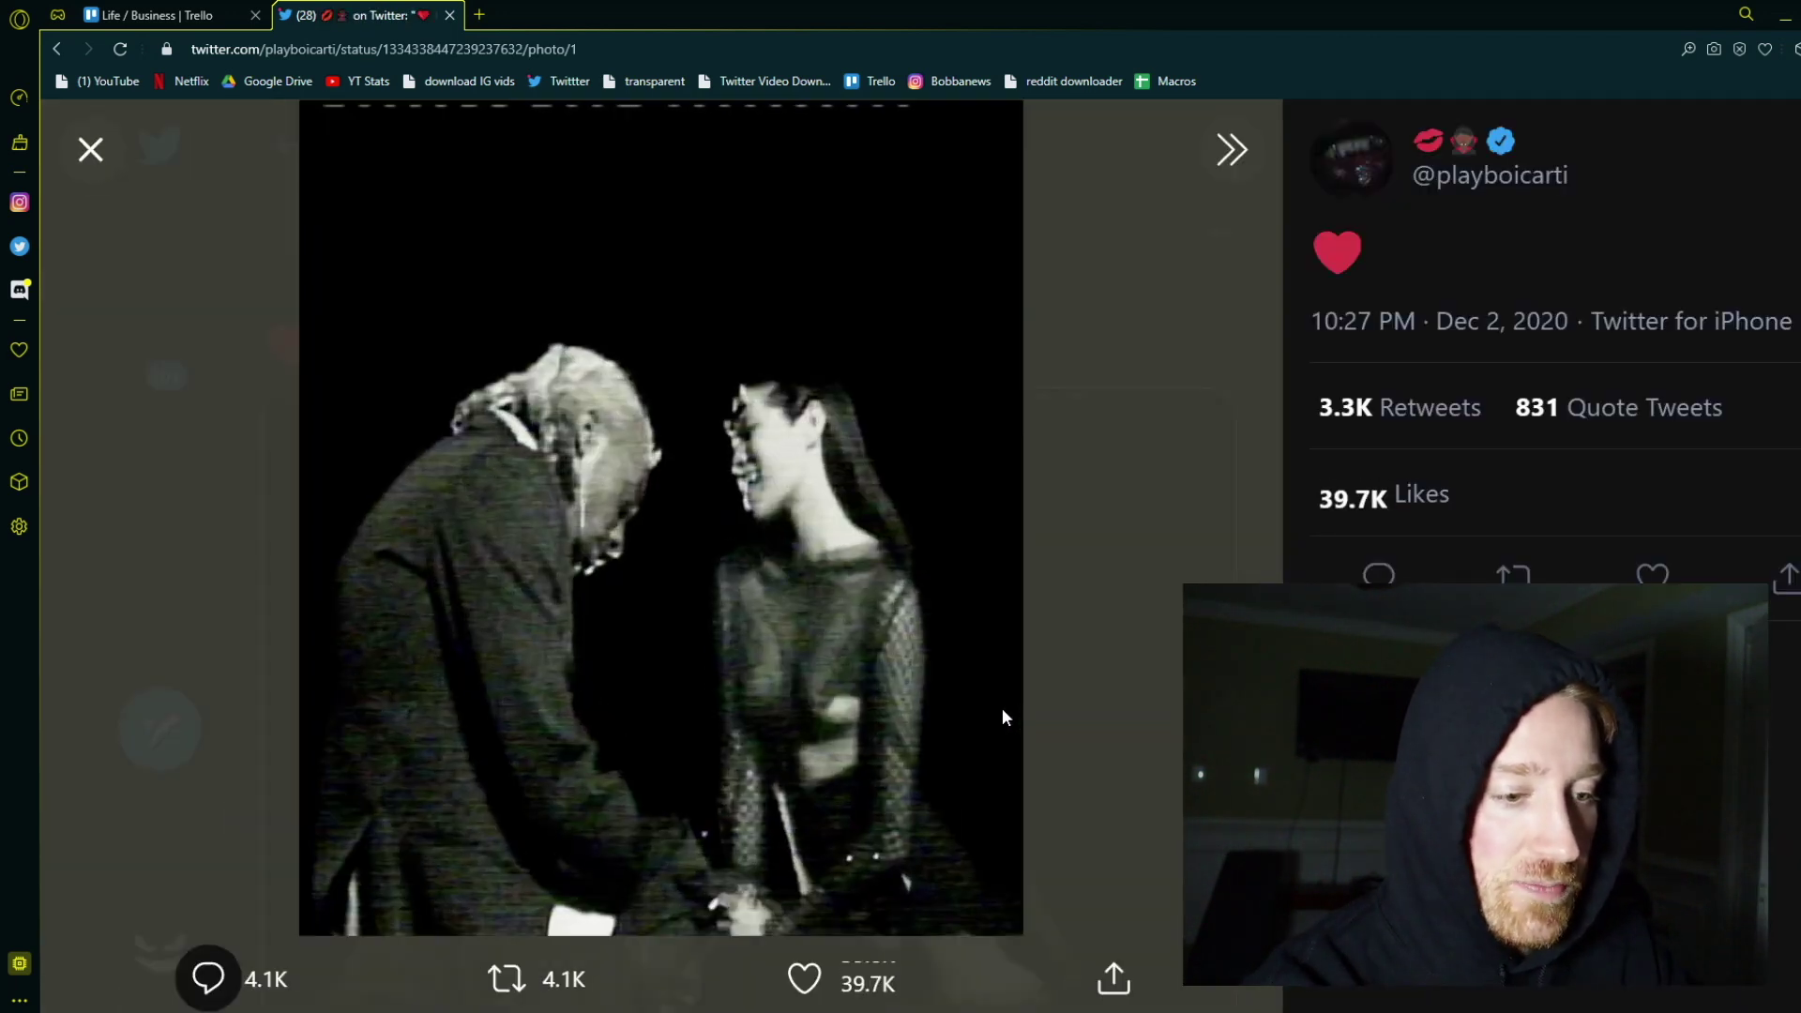
scroll(1002, 708, "down", 1, "ctrl")
scroll(1002, 708, "down", 1, "ctrl")
scroll(1002, 707, "down", 1, "ctrl")
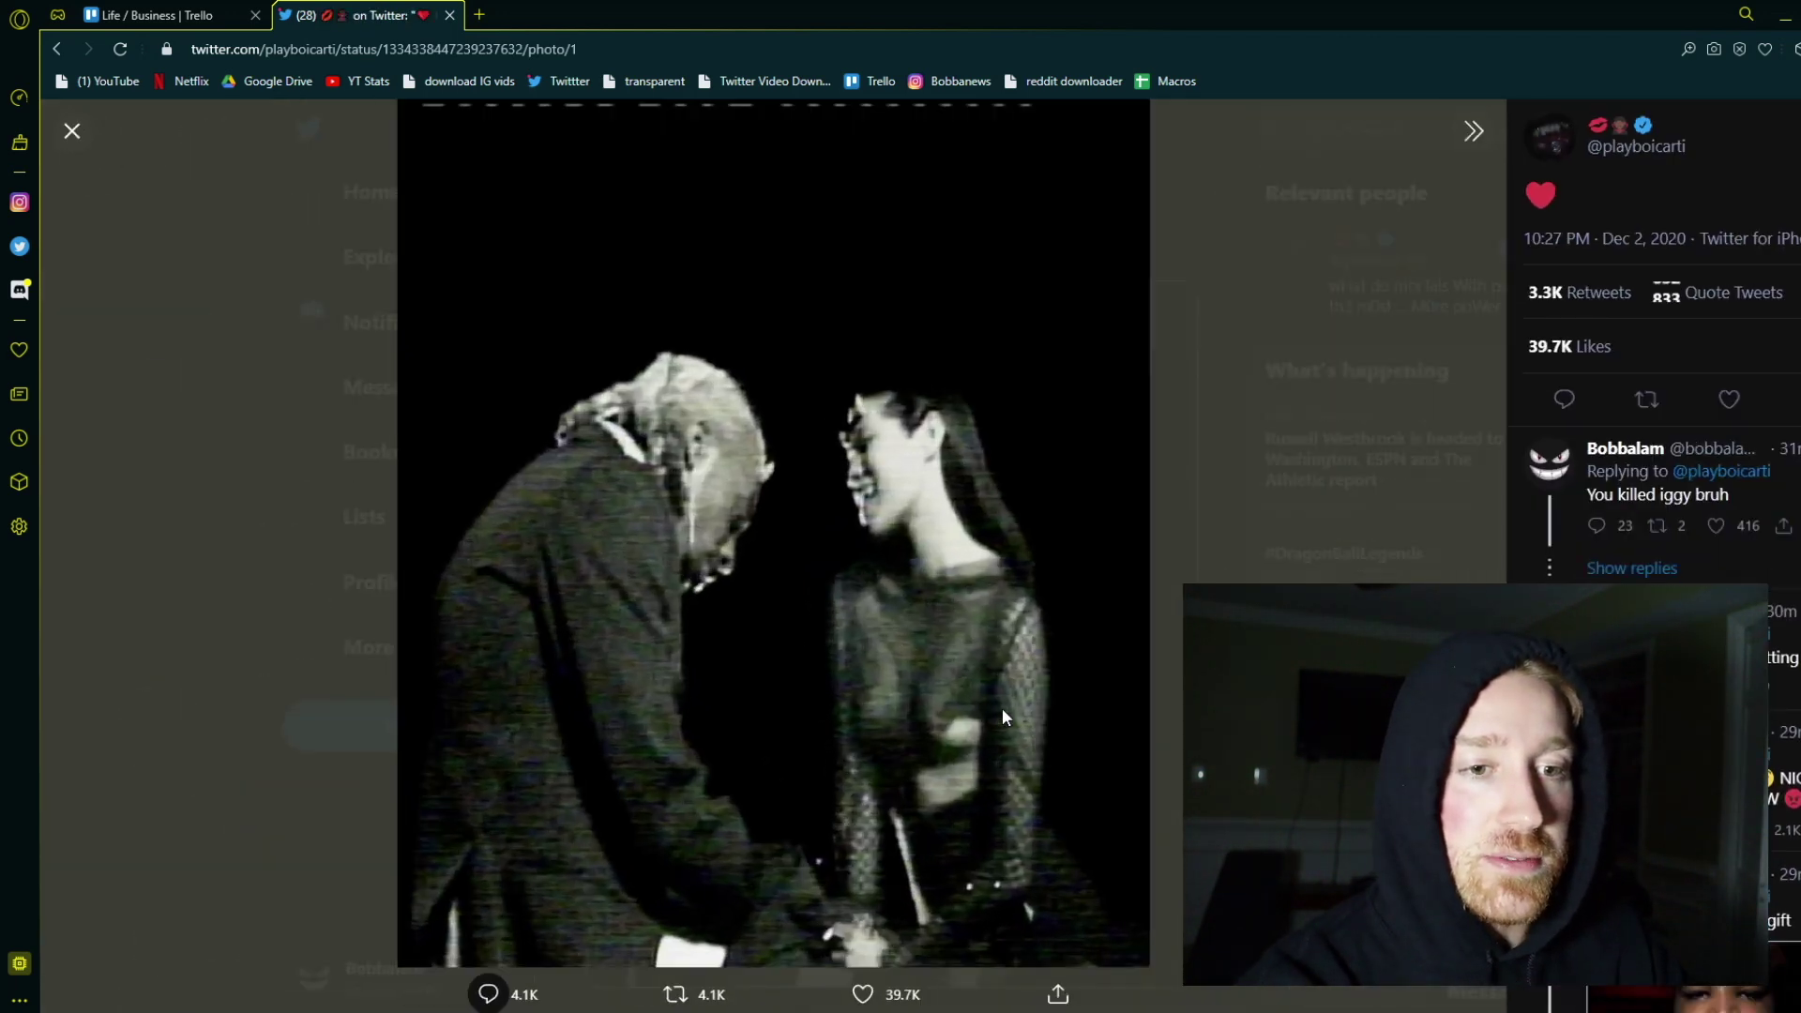
scroll(1002, 708, "down", 1, "ctrl")
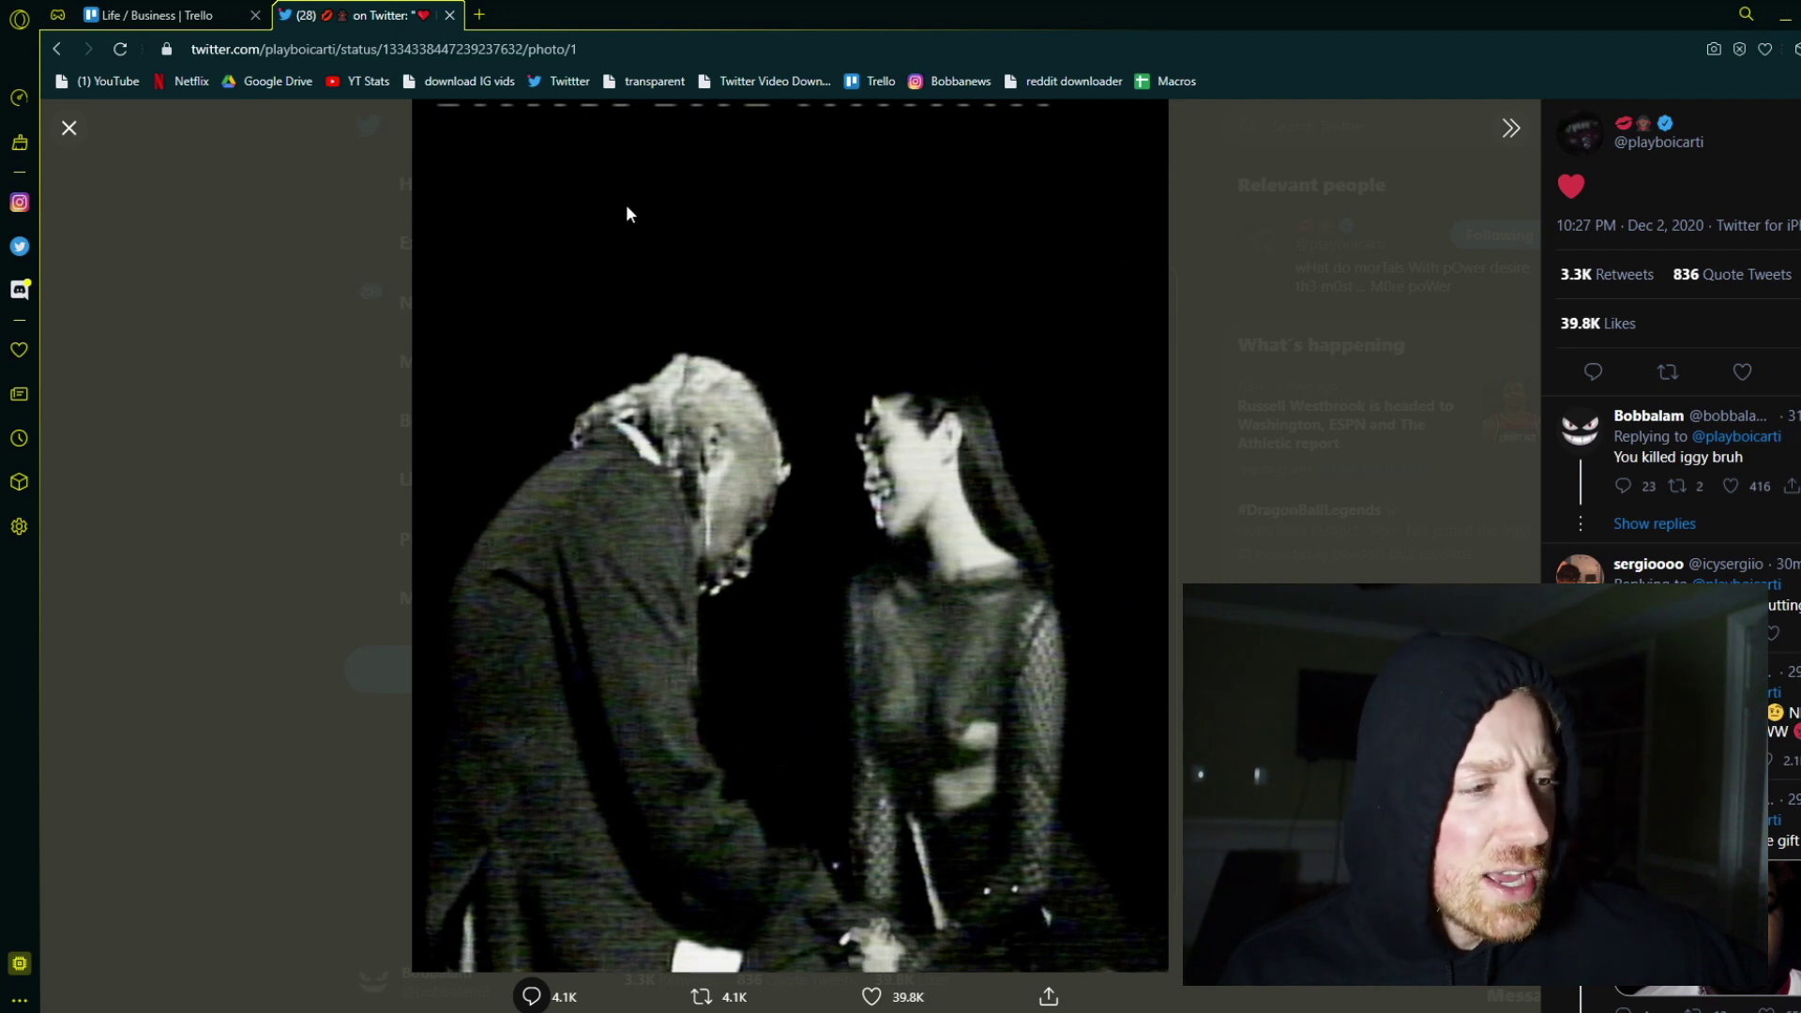
Step: Open instagram.com/playboicarti in a new tab, view the pink-jacket post, then return to Twitter
left_click(481, 14)
type("instagram.com/bobbalamnews/")
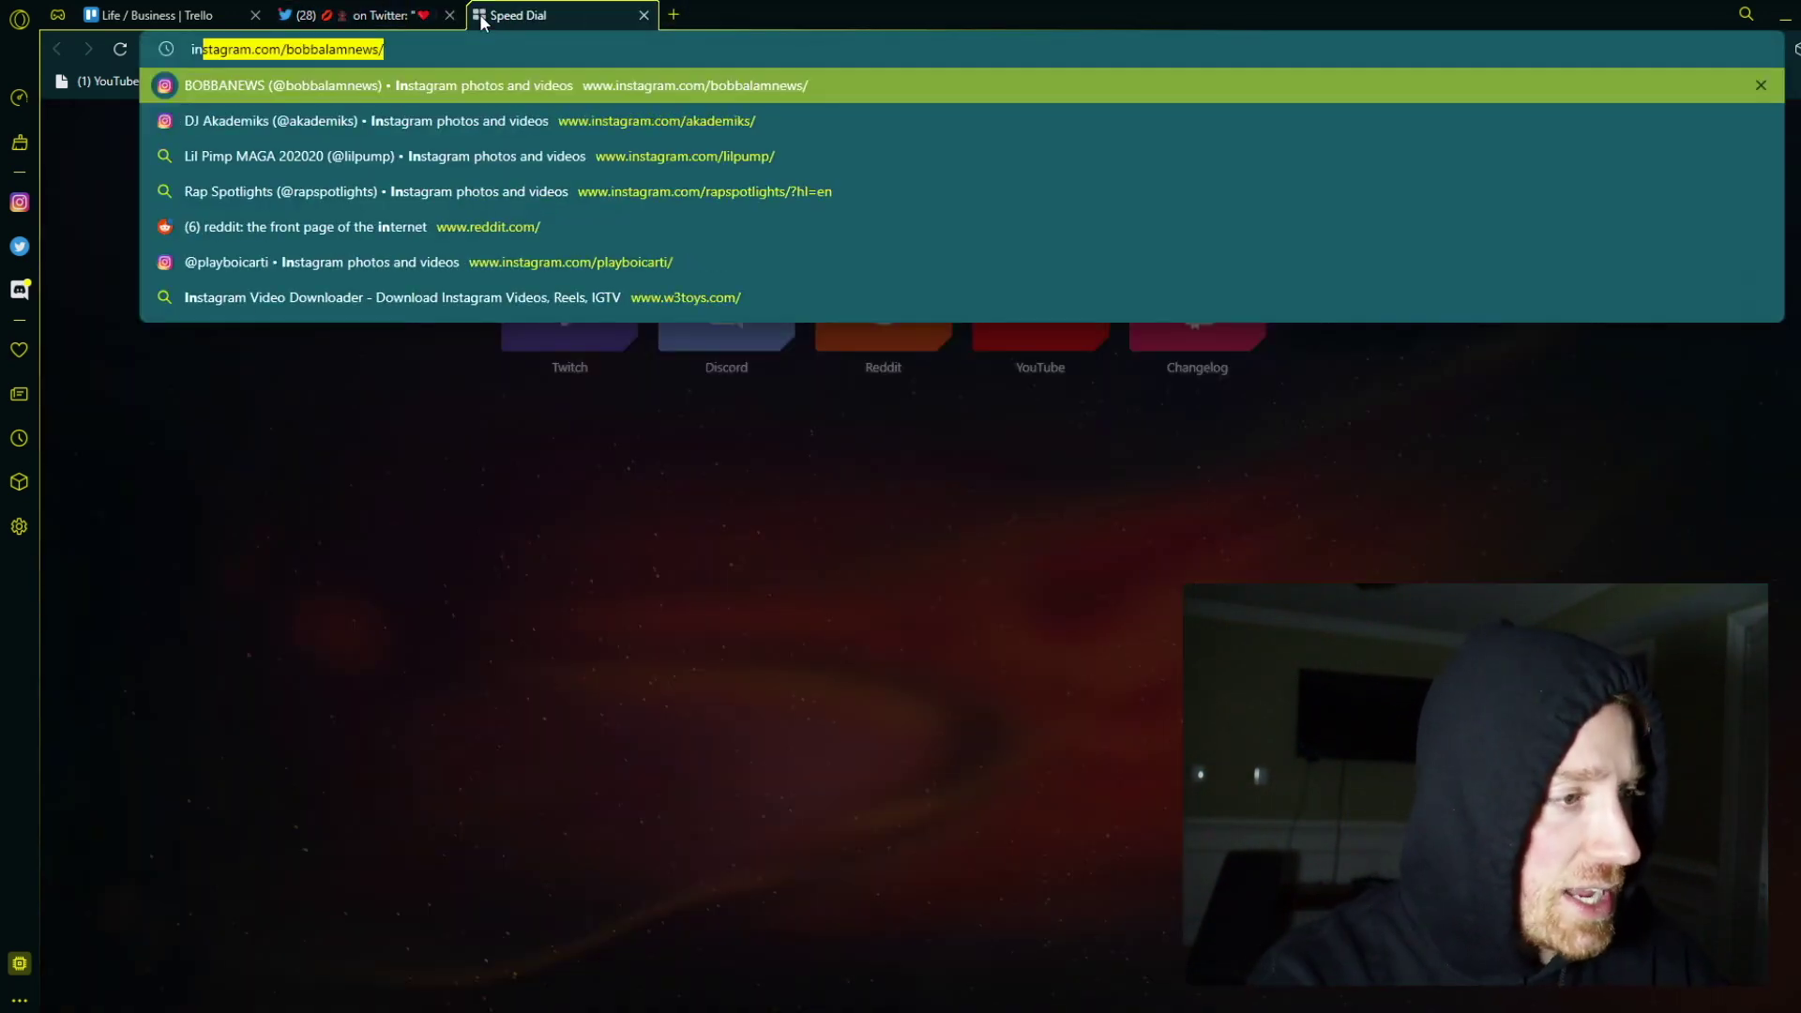
left_click_drag(385, 50, 287, 50)
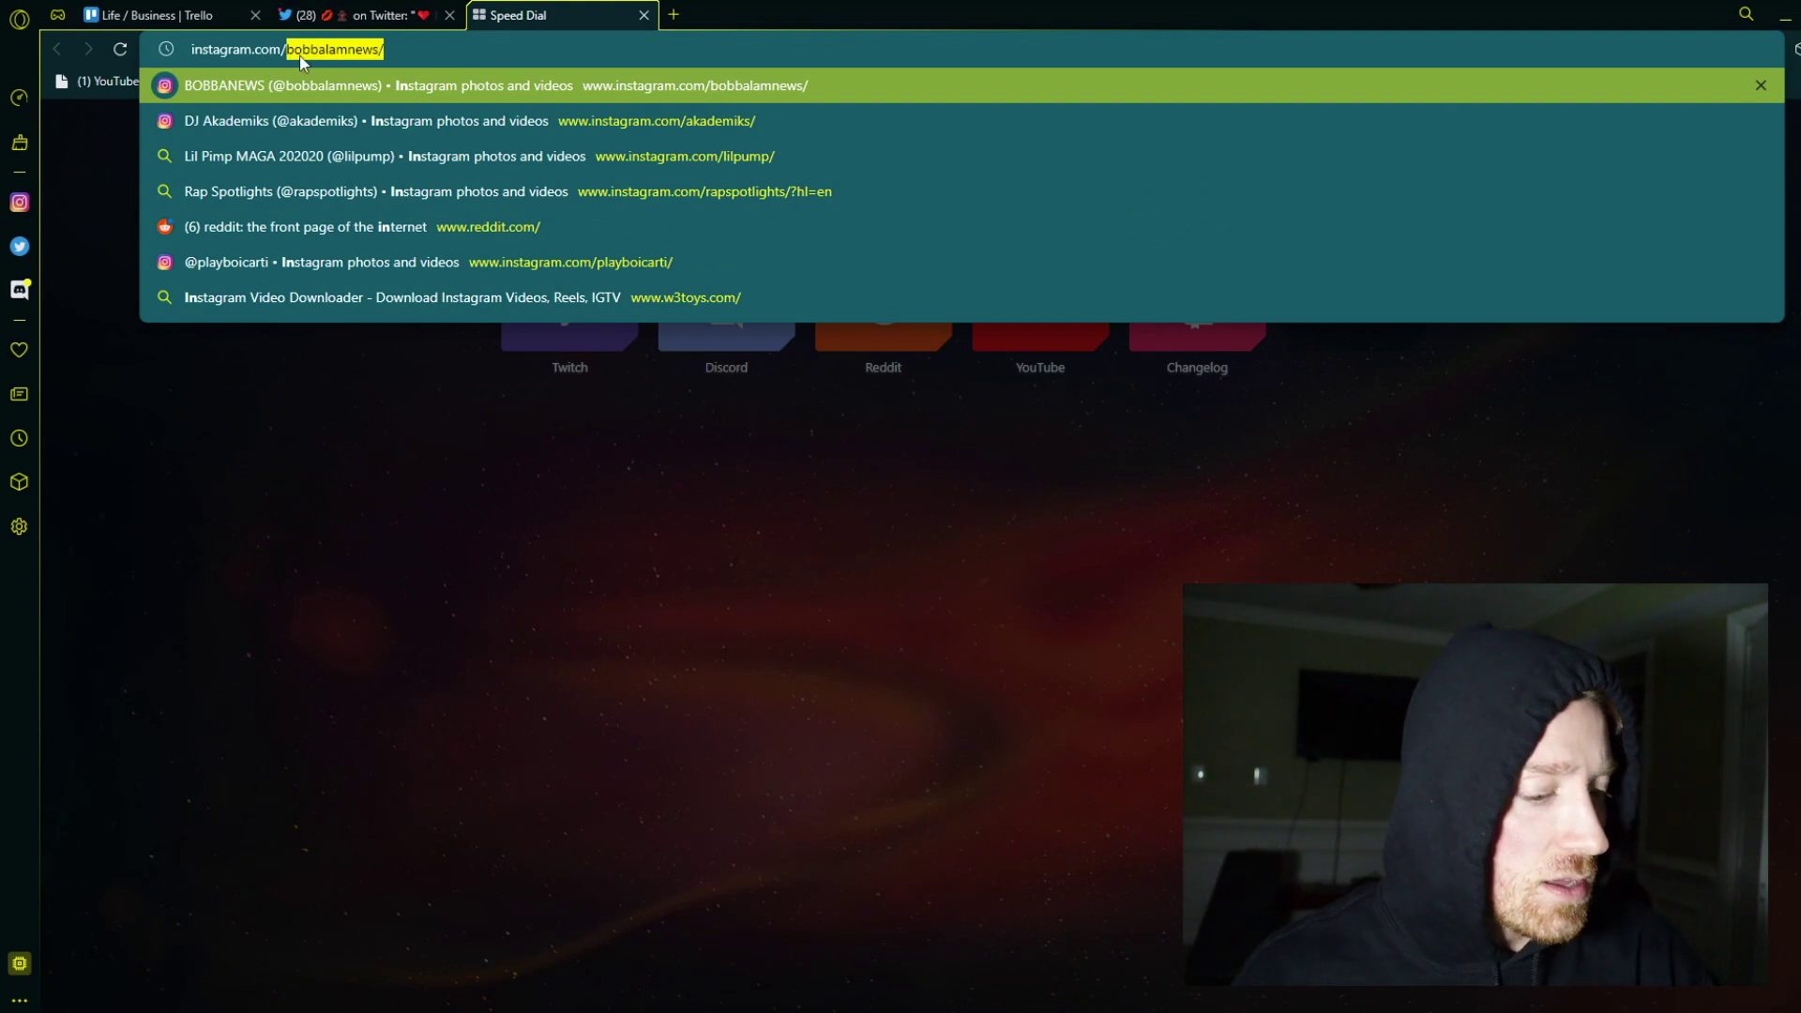
type("playboicarti")
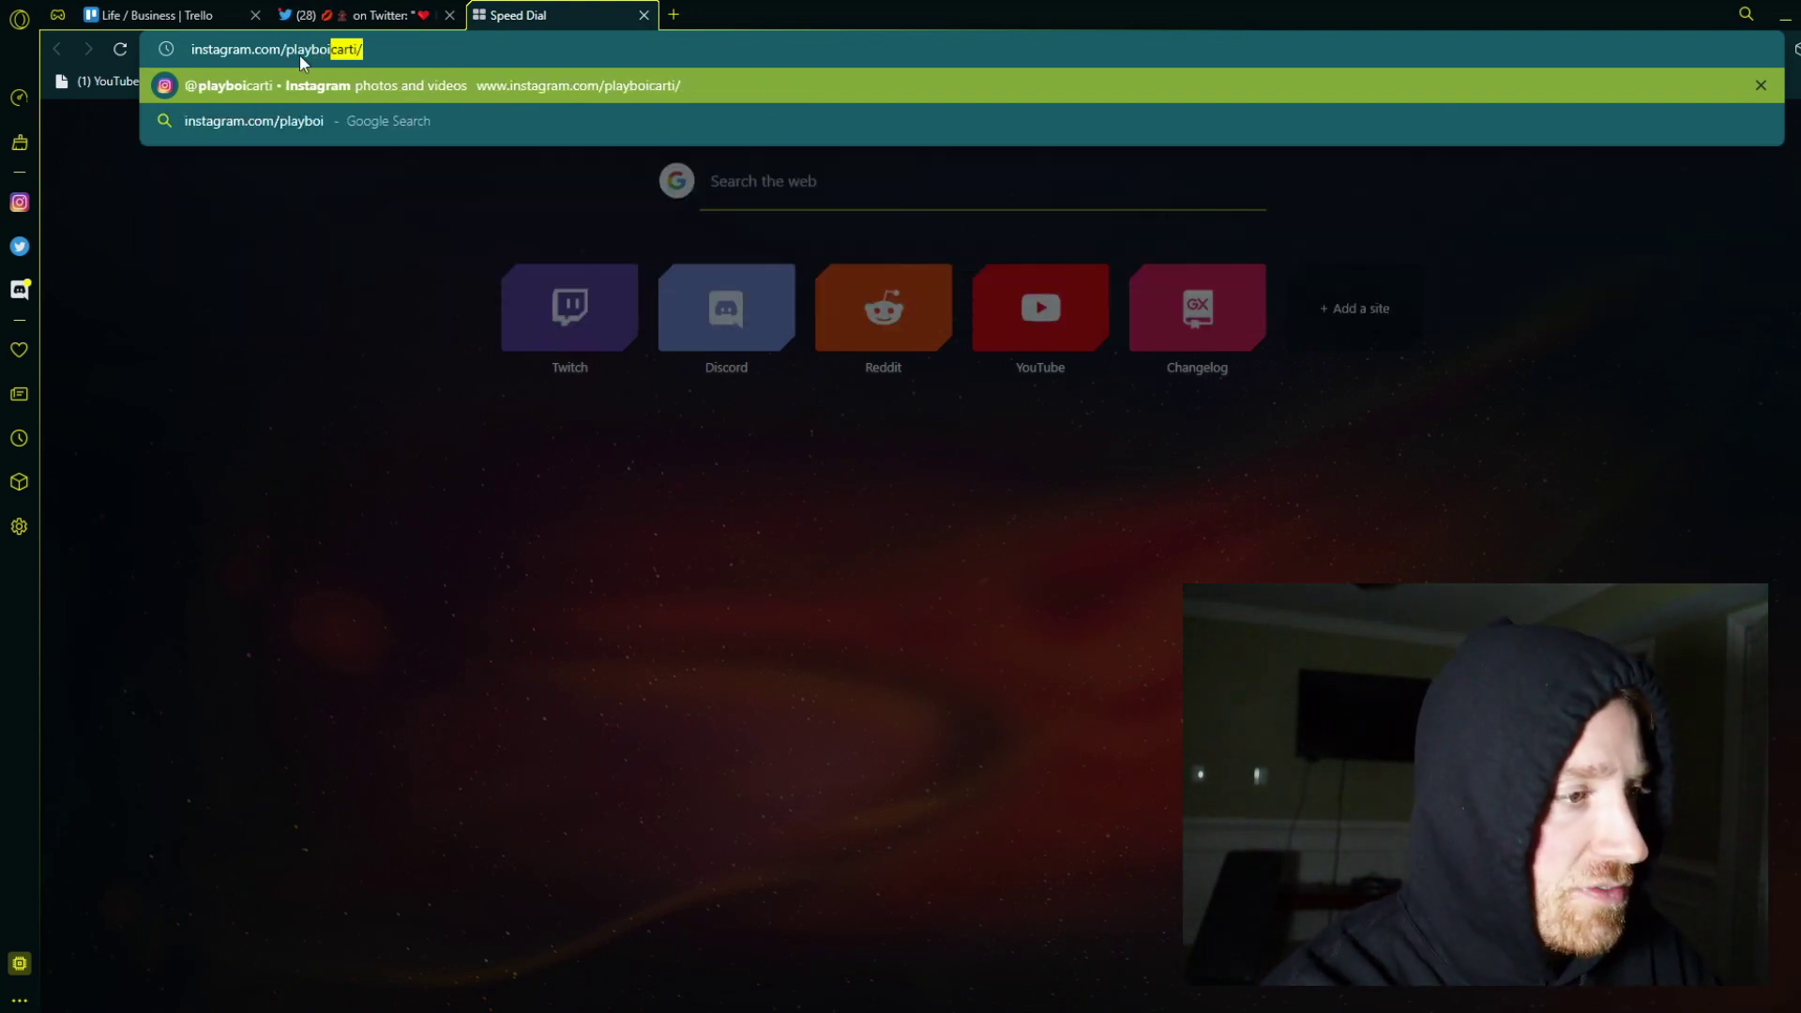
key("Return")
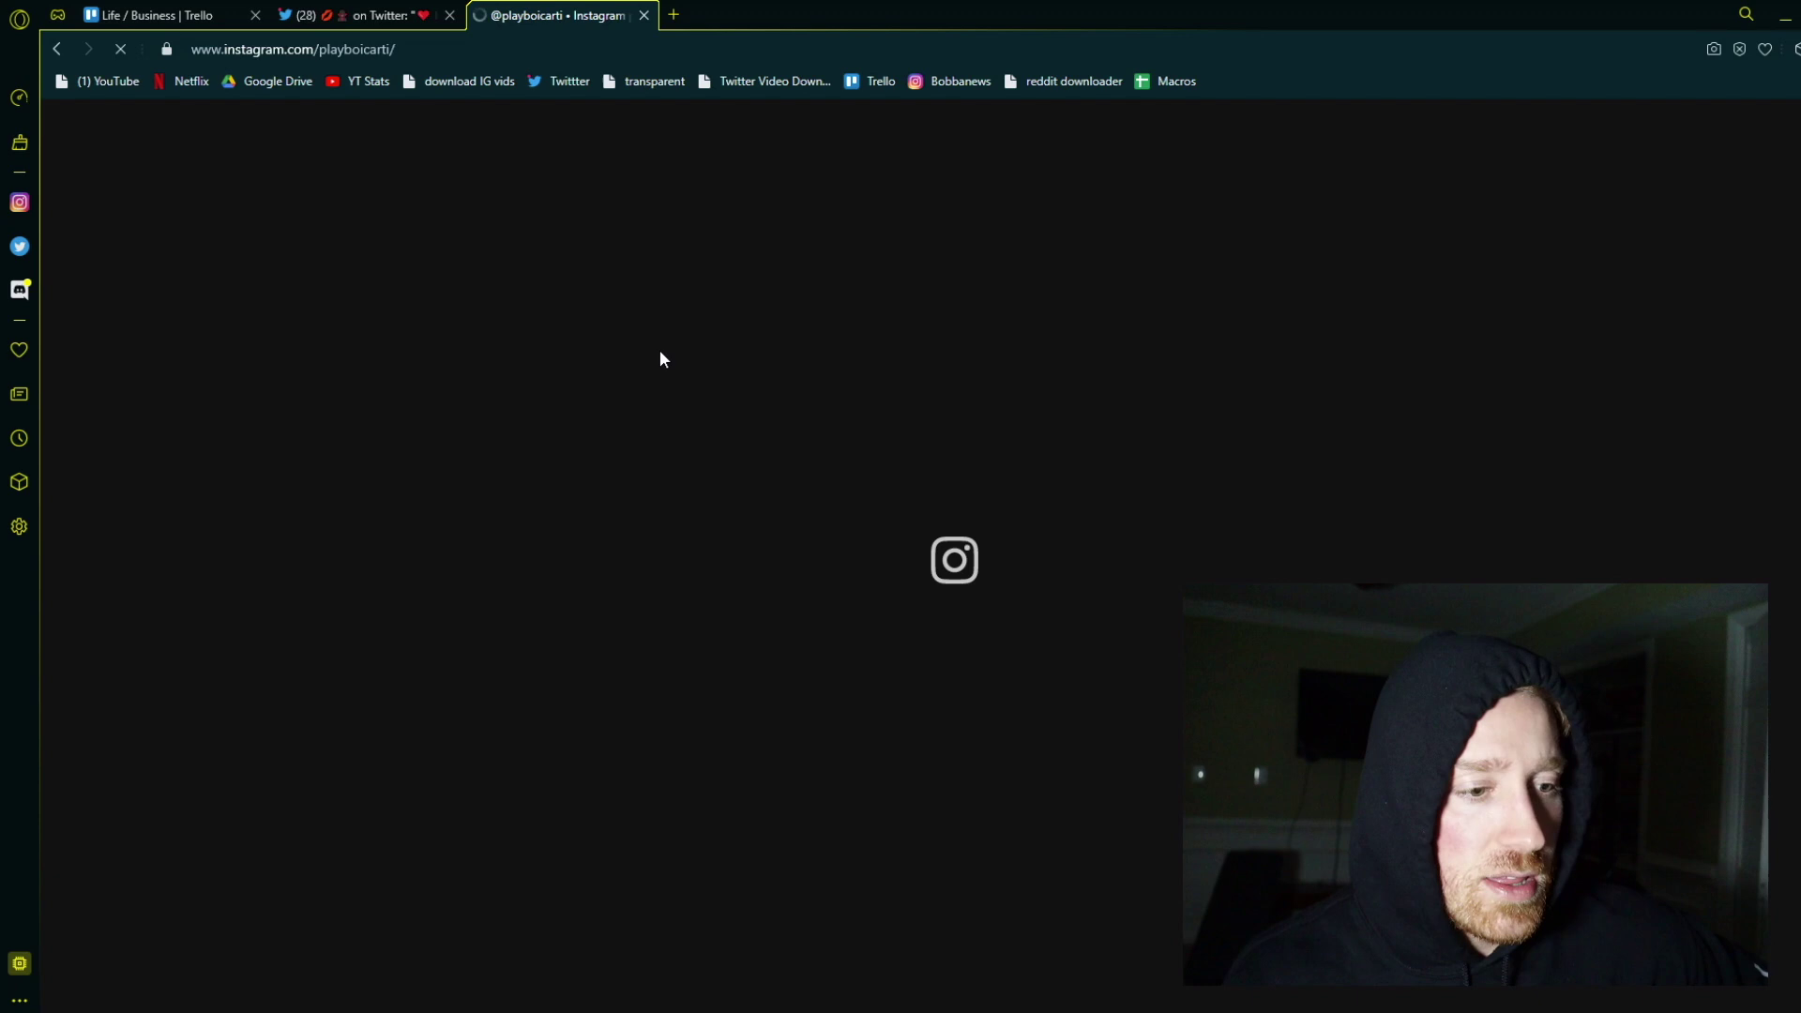
scroll(618, 353, "down", 5)
scroll(633, 380, "down", 5)
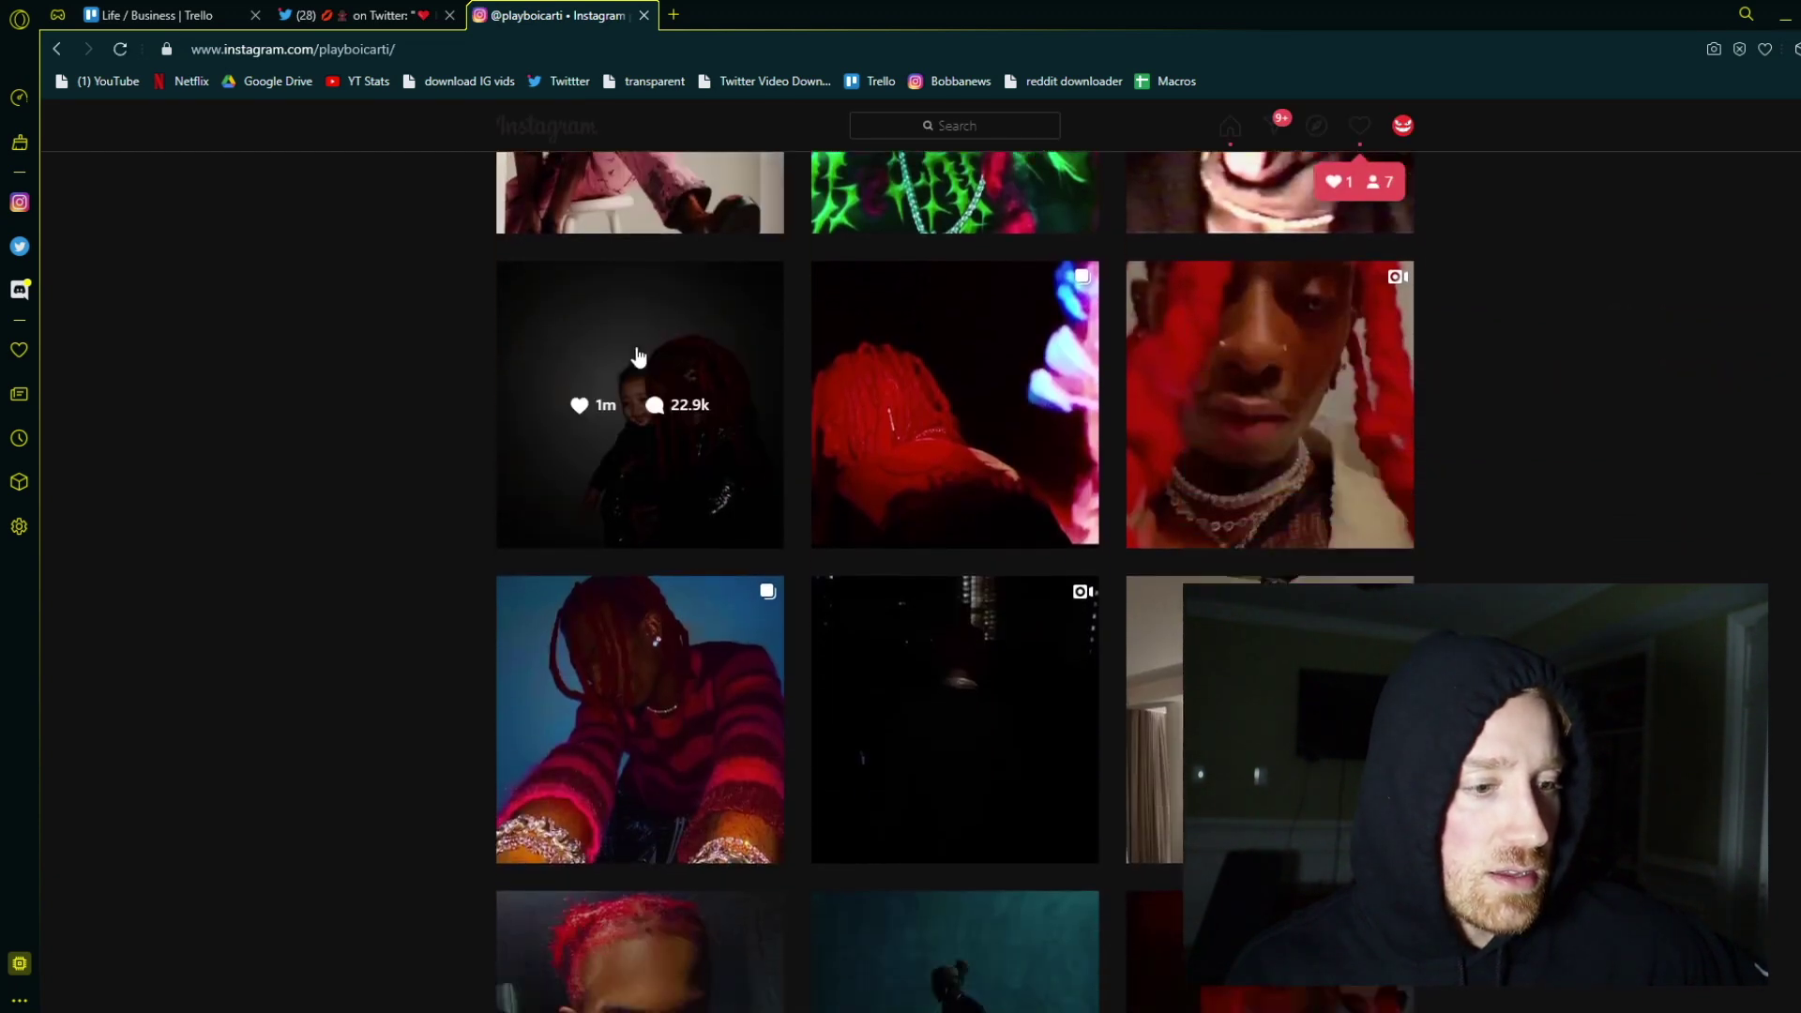
scroll(639, 394, "down", 5)
scroll(640, 394, "down", 5)
scroll(640, 493, "down", 3)
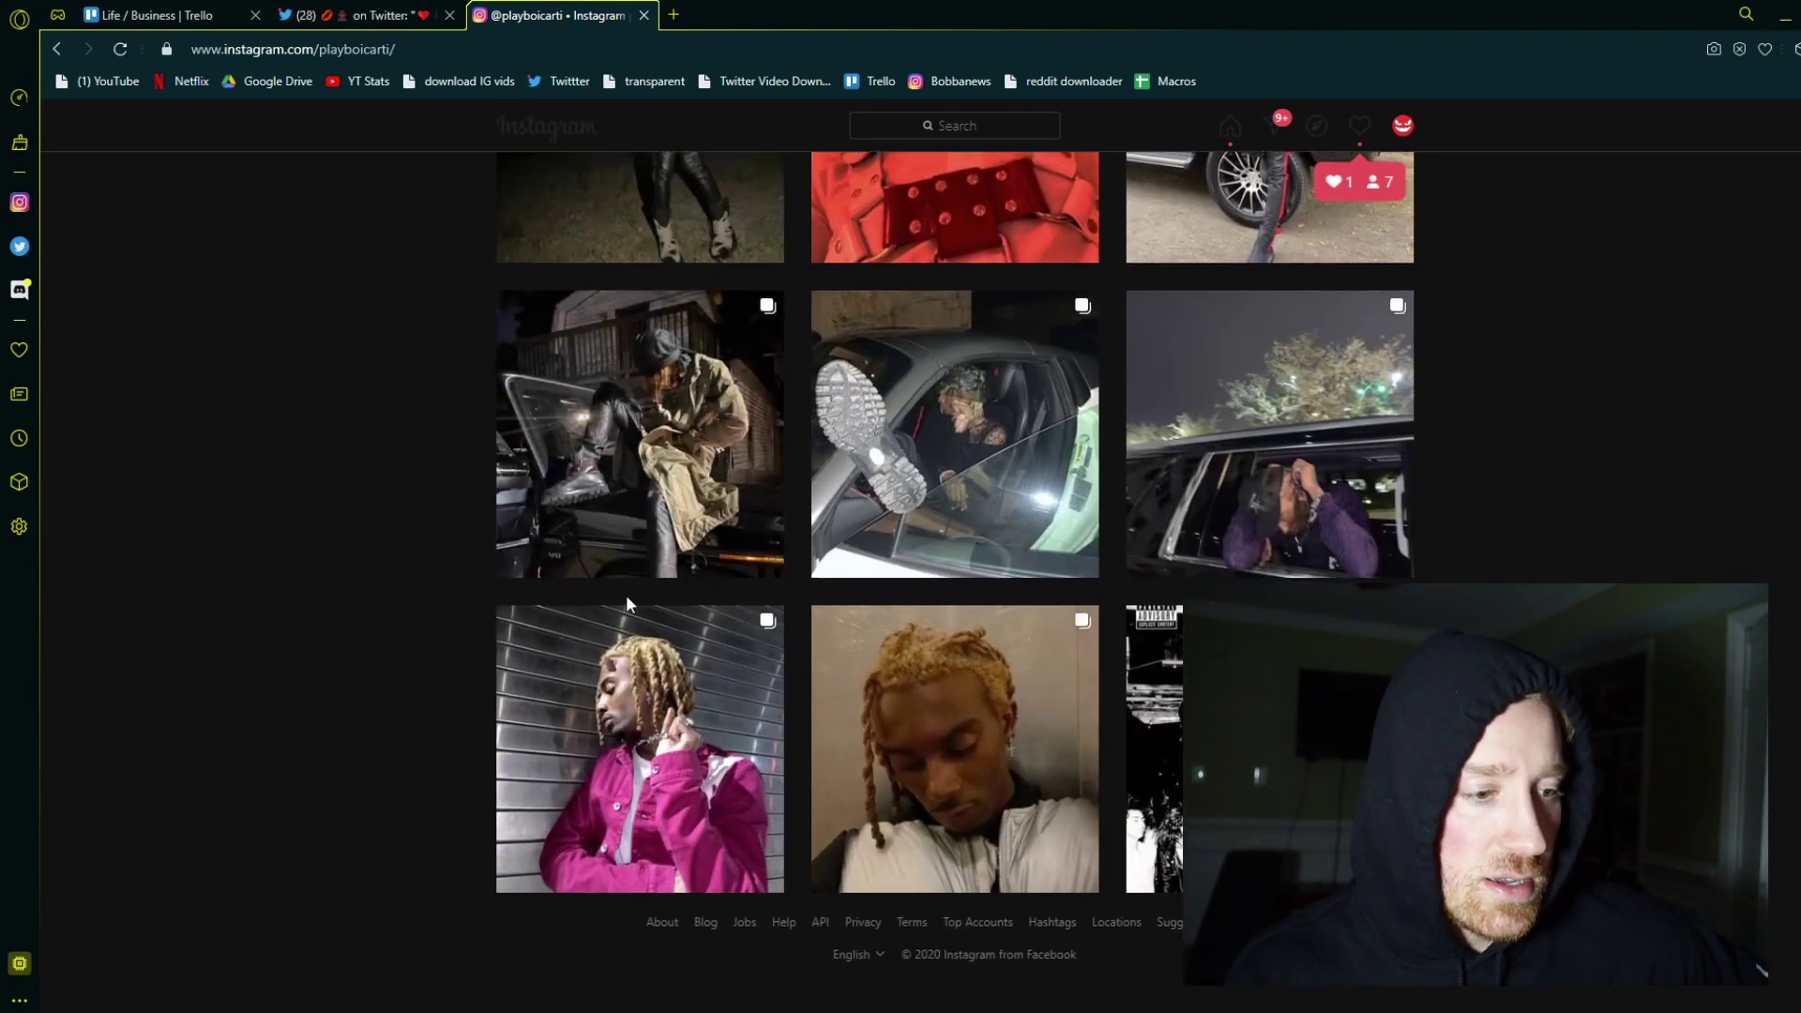
left_click(646, 700)
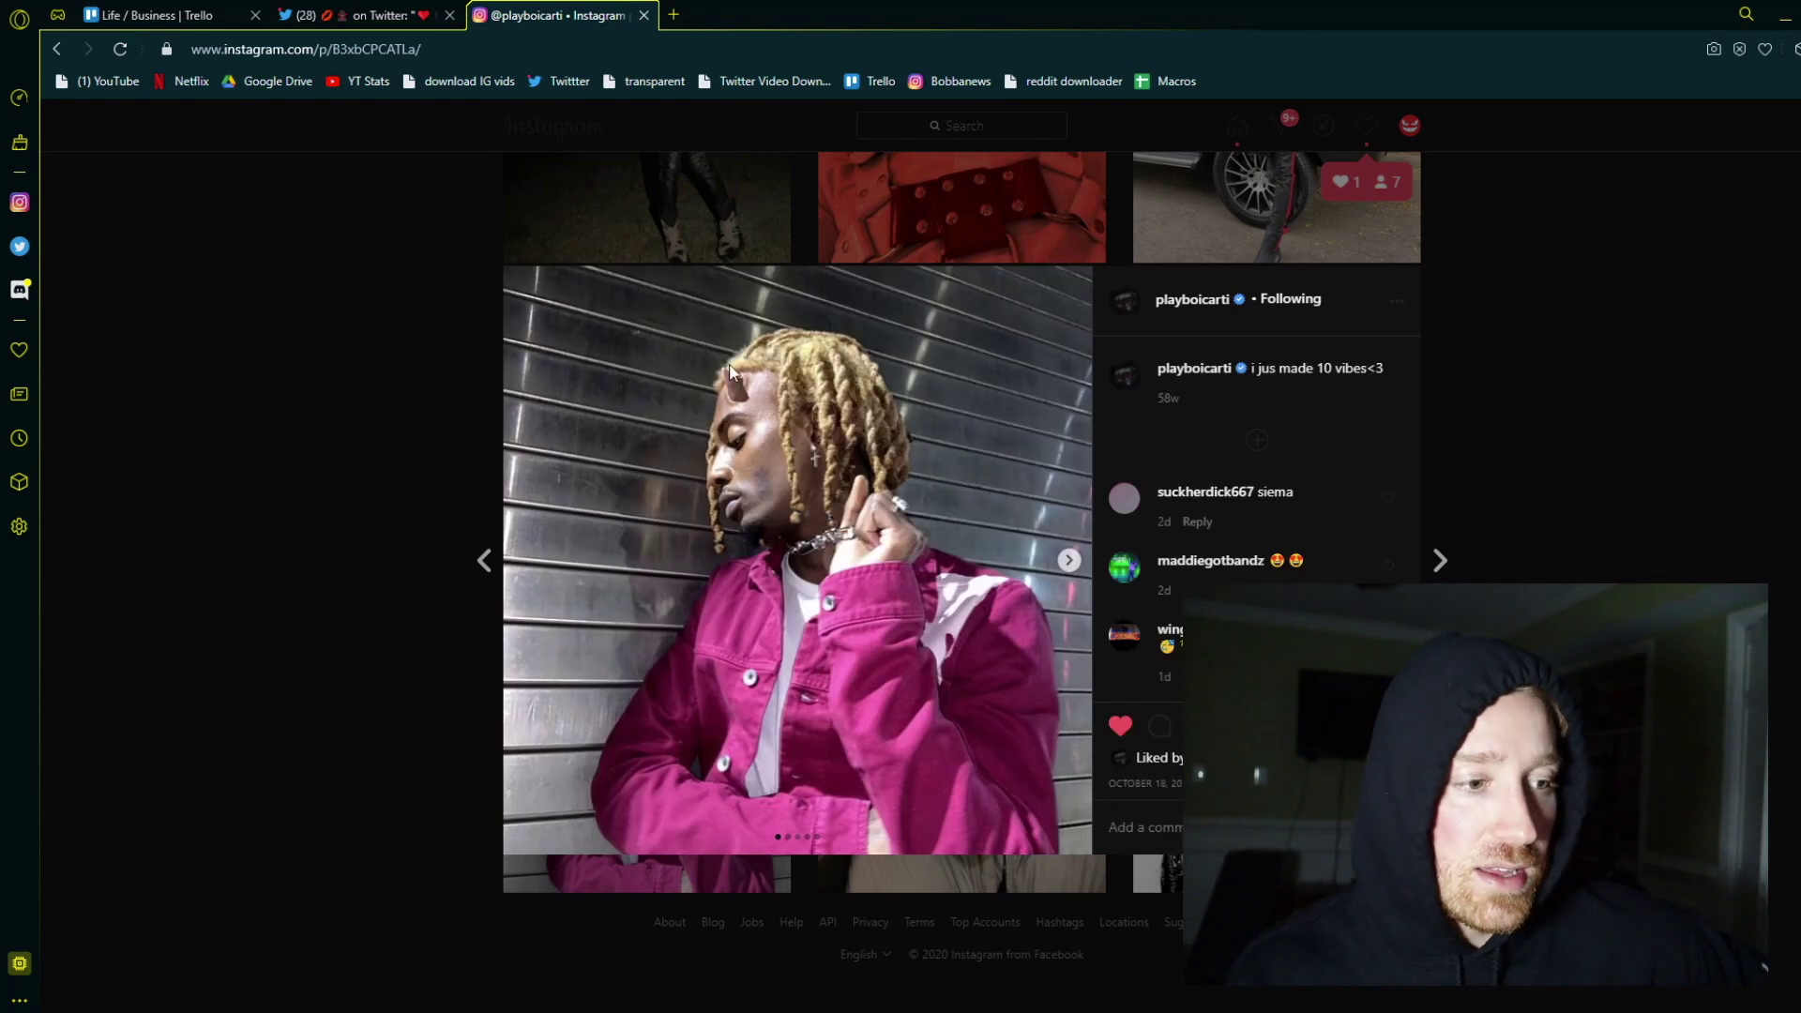
left_click(367, 14)
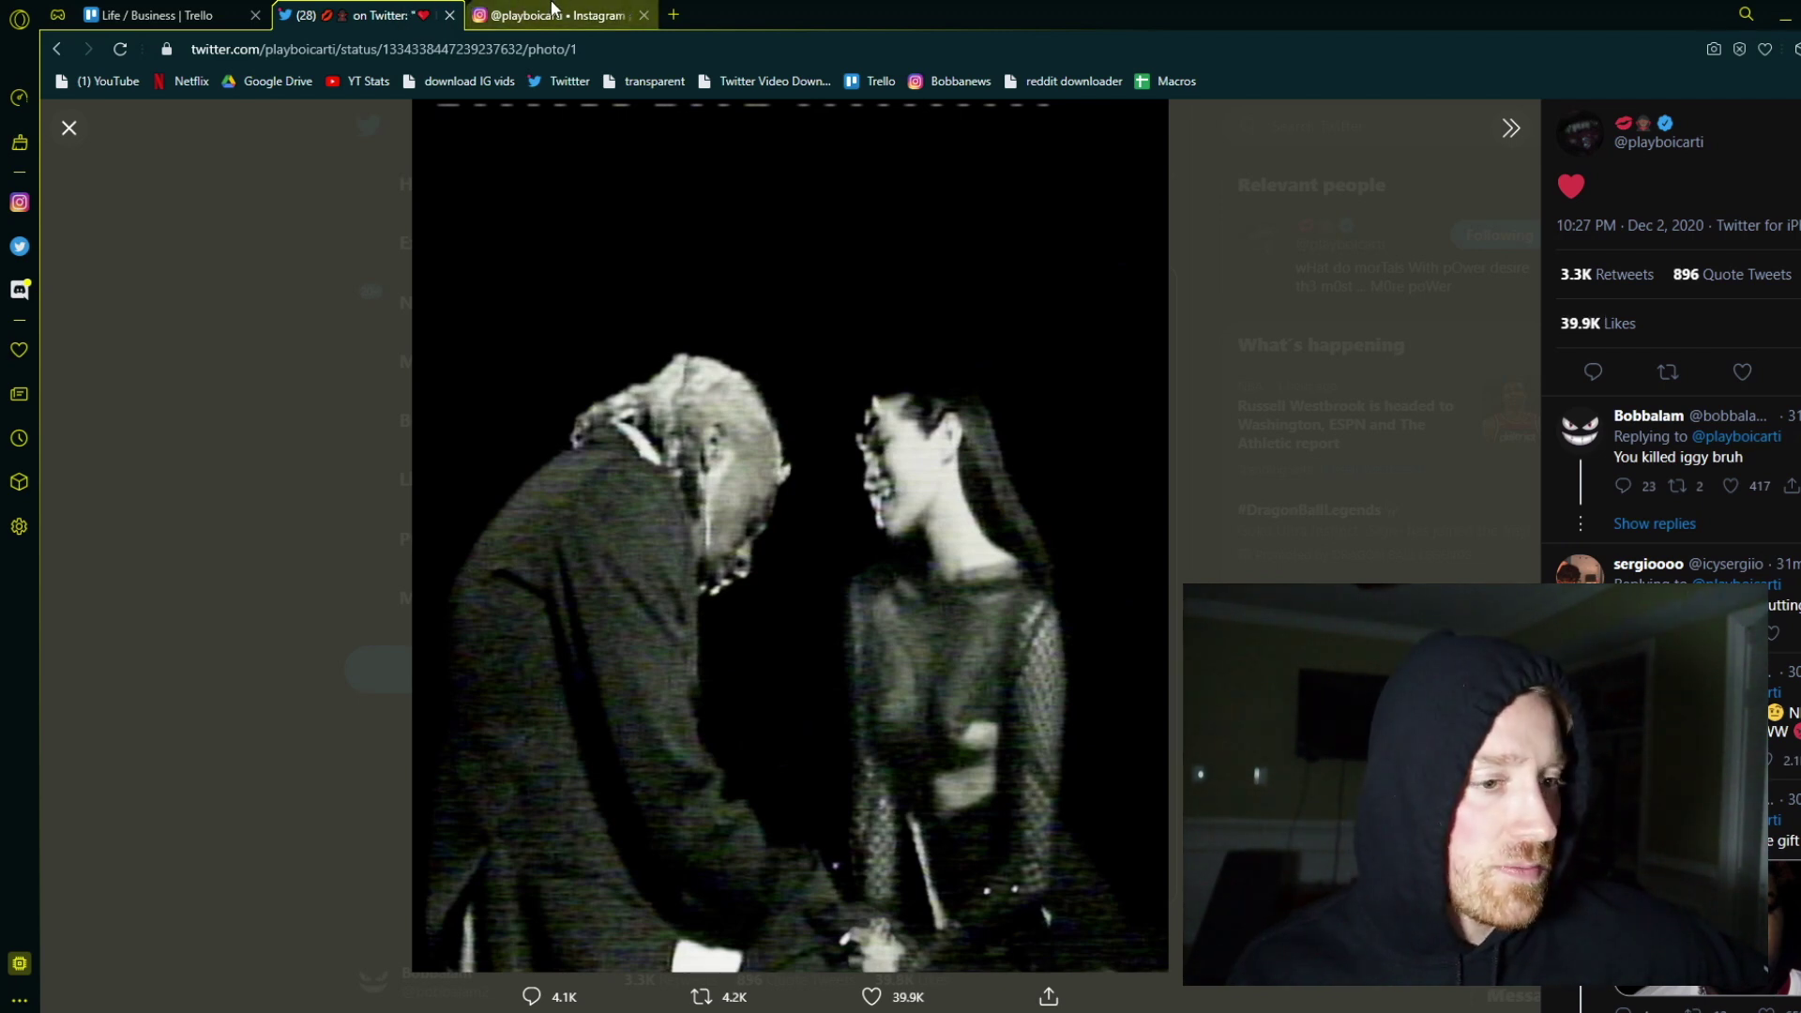
Step: Check the Instagram tab, return to the Twitter photo, and close the Instagram tab
left_click(552, 14)
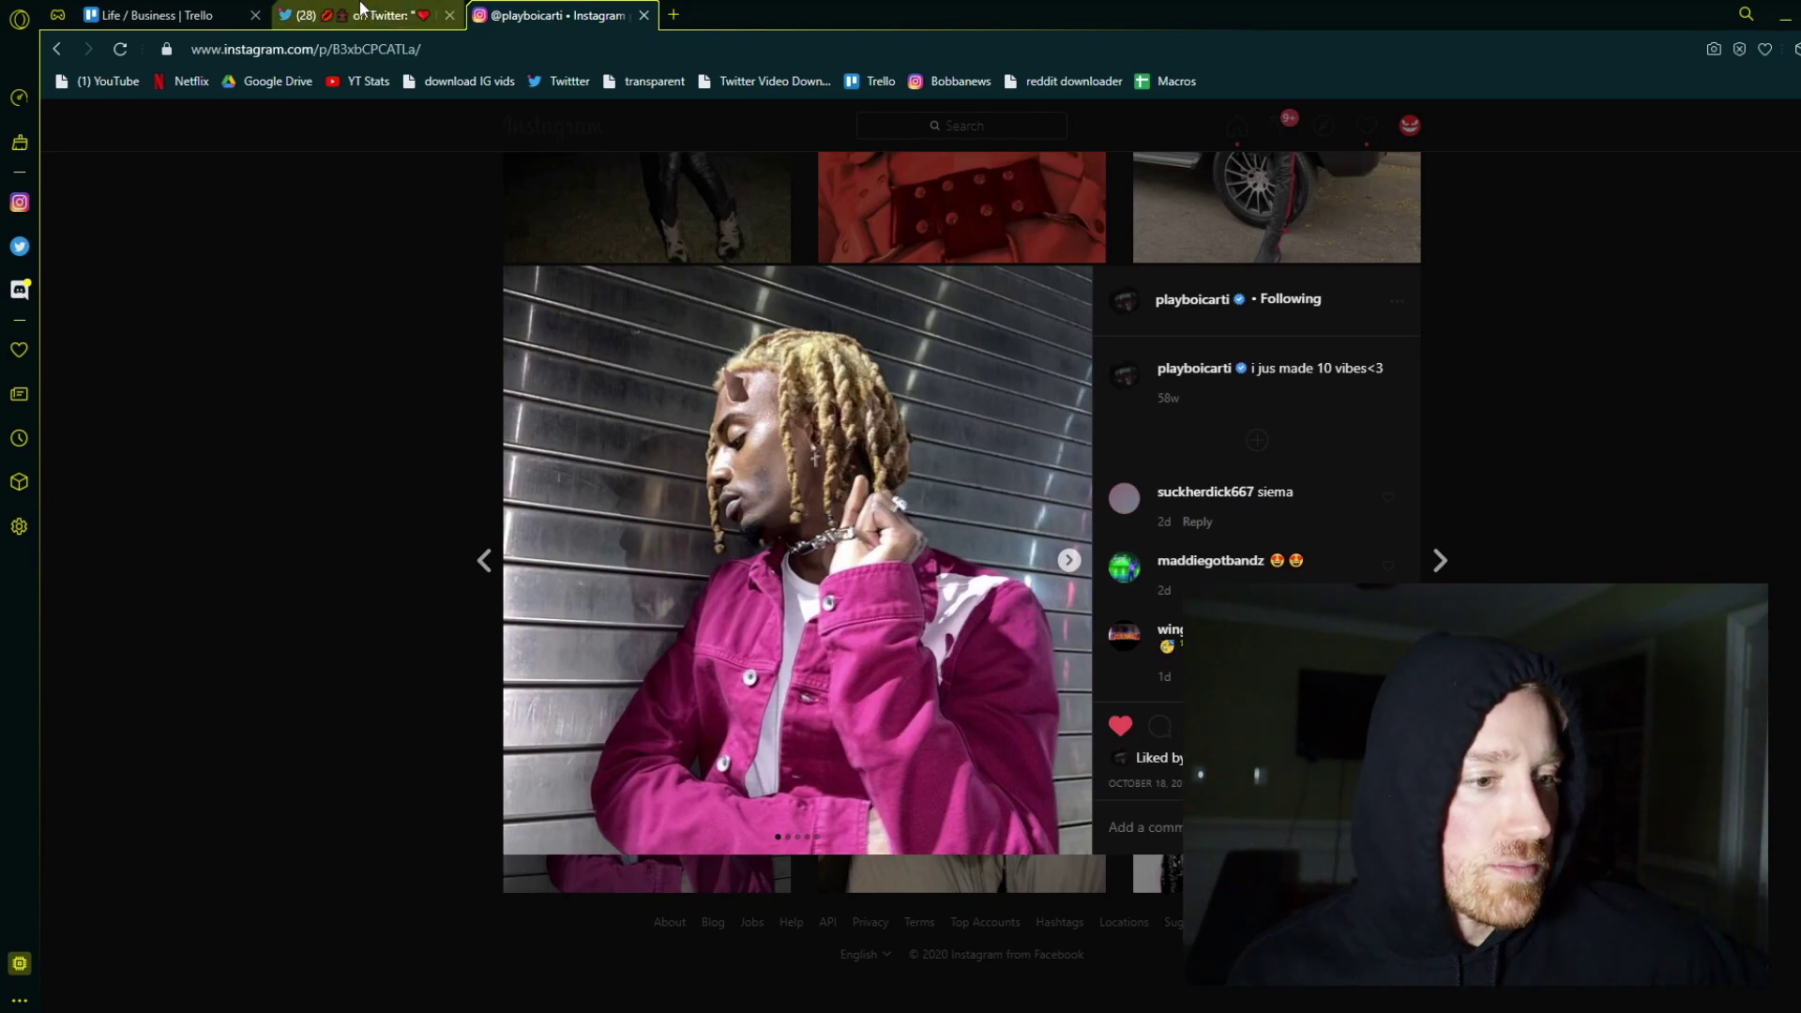
left_click(359, 14)
left_click(643, 14)
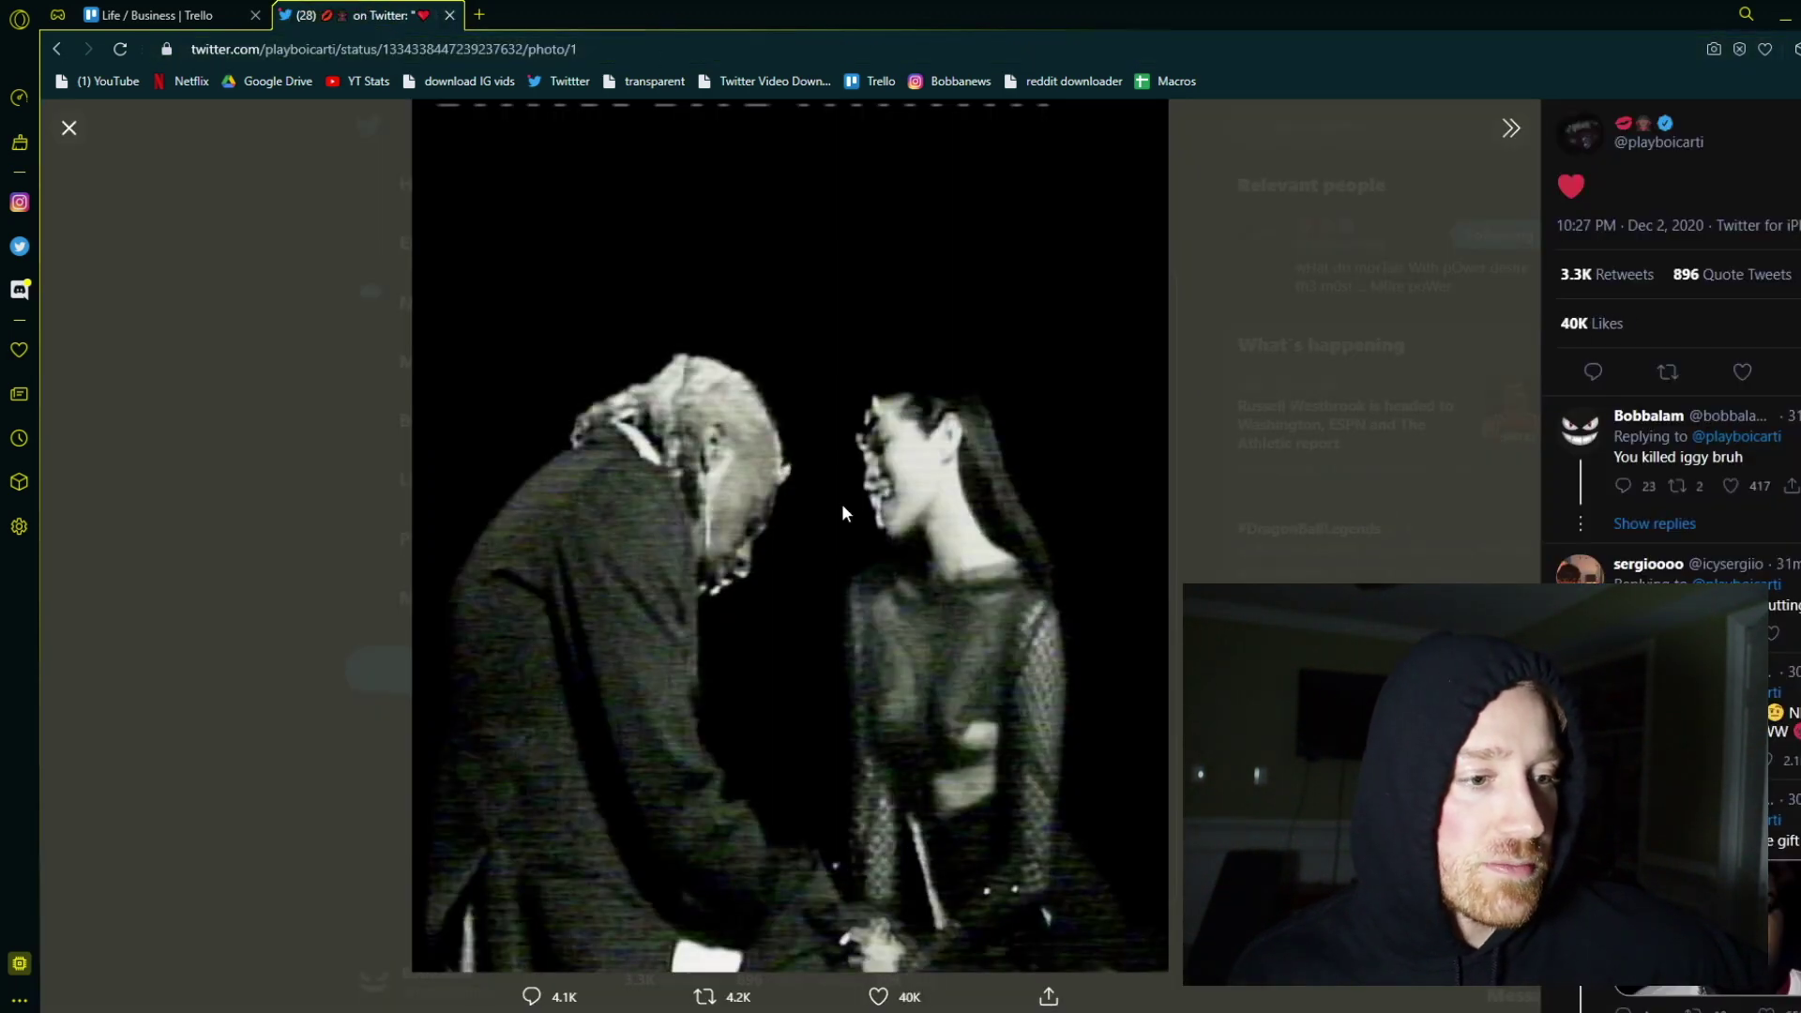